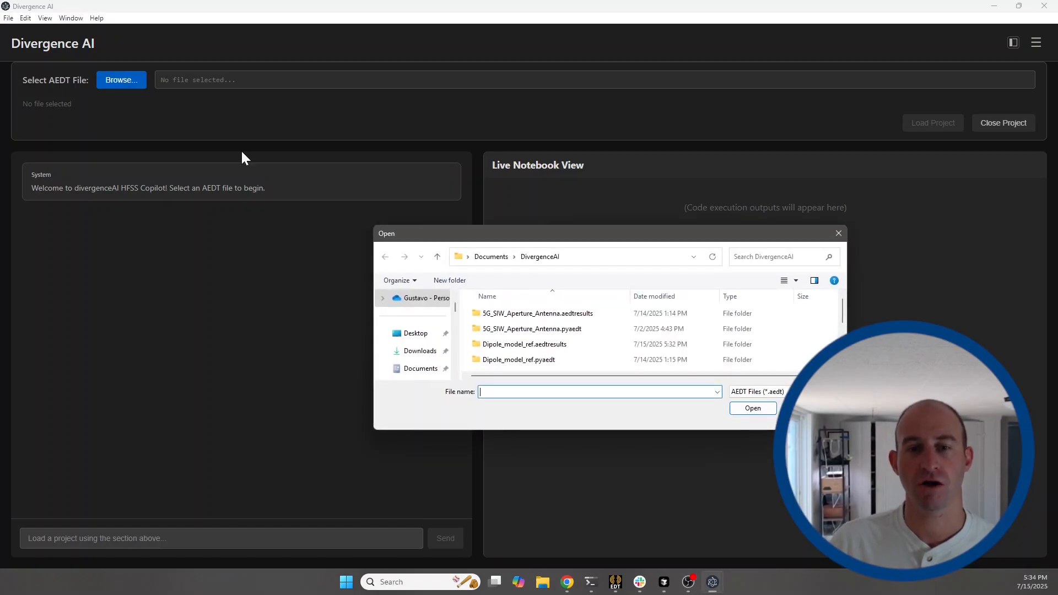
# Load the Dipole_model_ref.aedt project, removing its lock file, and minimize the Ansys Electronics Desktop window.
pyautogui.scroll(-2, 529, 347)
pyautogui.click(530, 366)
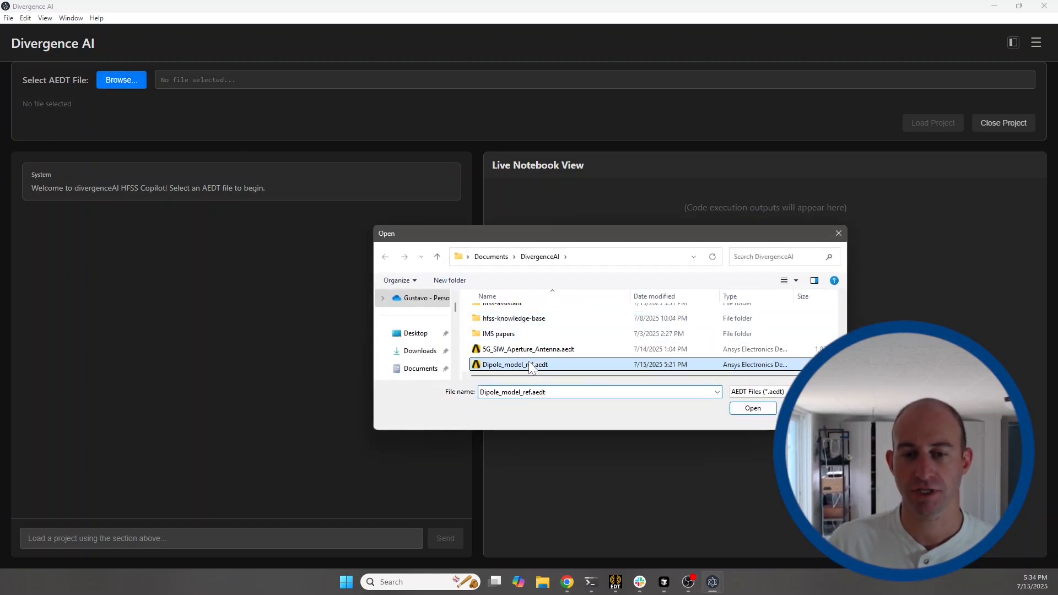
pyautogui.click(753, 409)
pyautogui.click(930, 124)
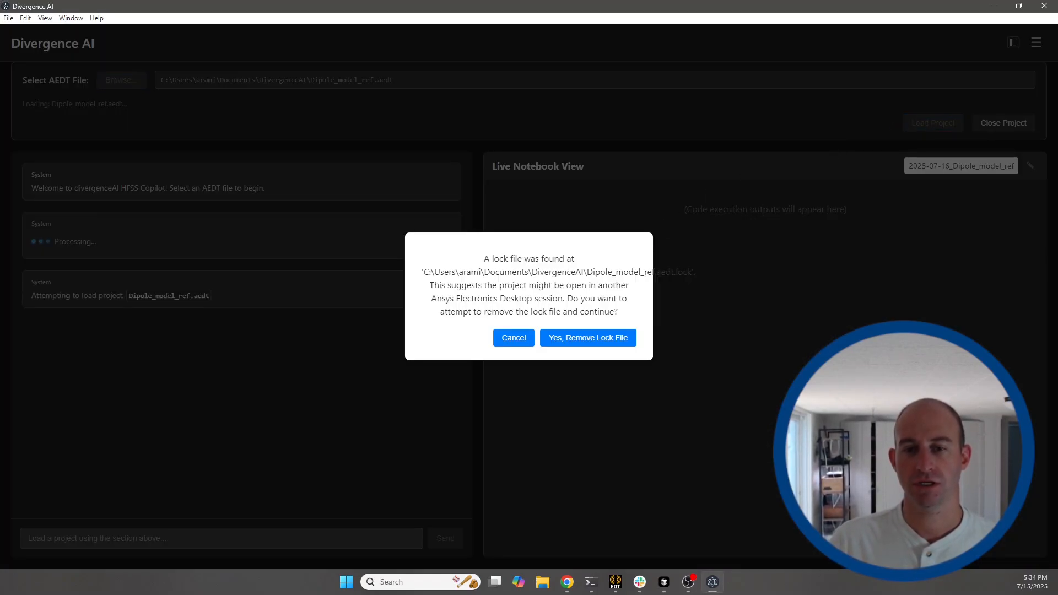
pyautogui.click(600, 338)
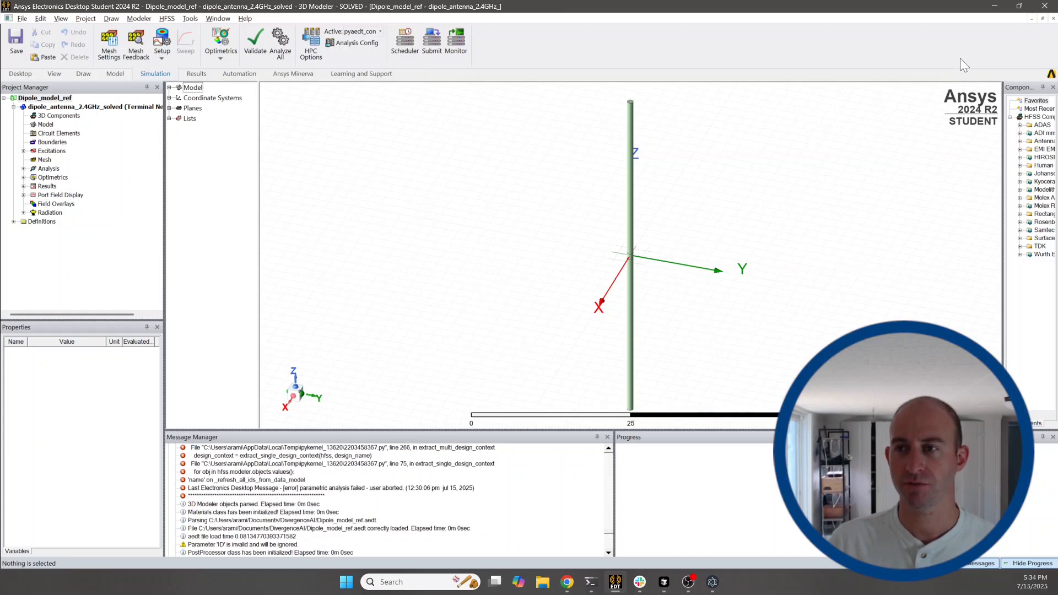
pyautogui.click(994, 9)
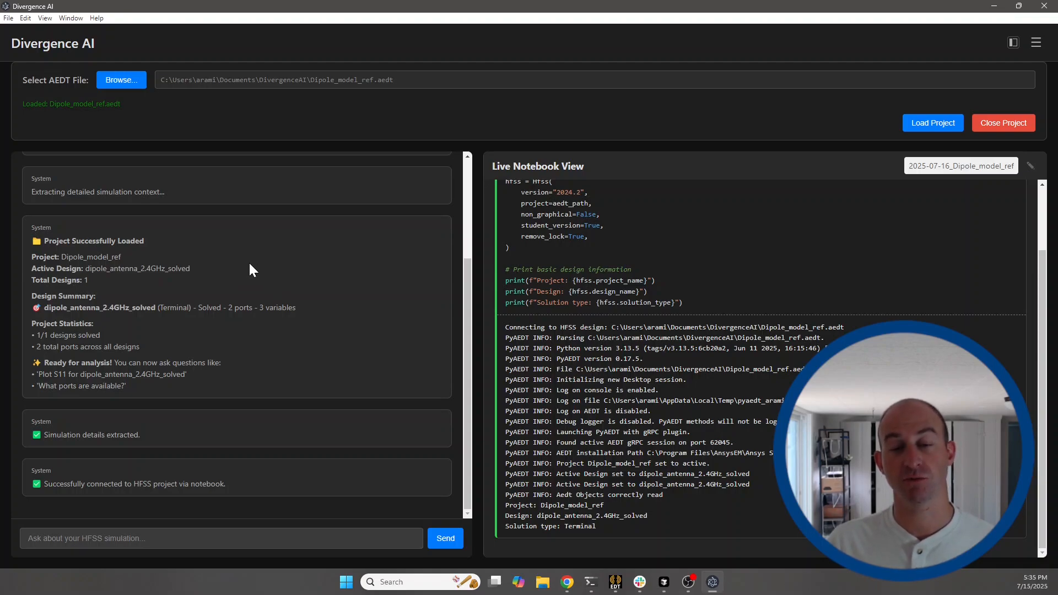
# Ask the assistant "what variations are present in this project?" and check the variations in its reply and the notebook output.
pyautogui.click(132, 538)
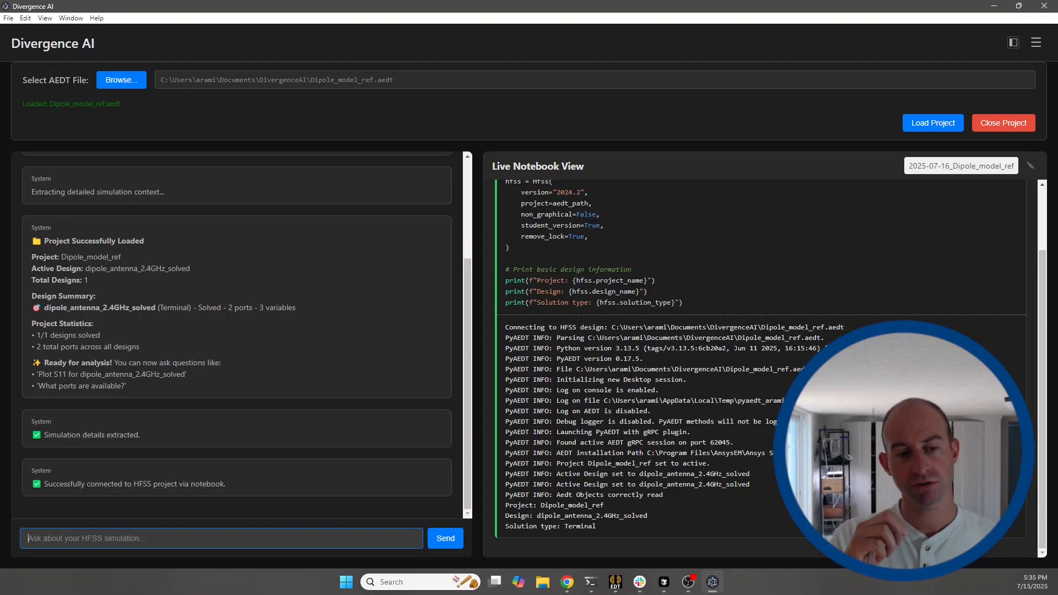
pyautogui.write('what varia')
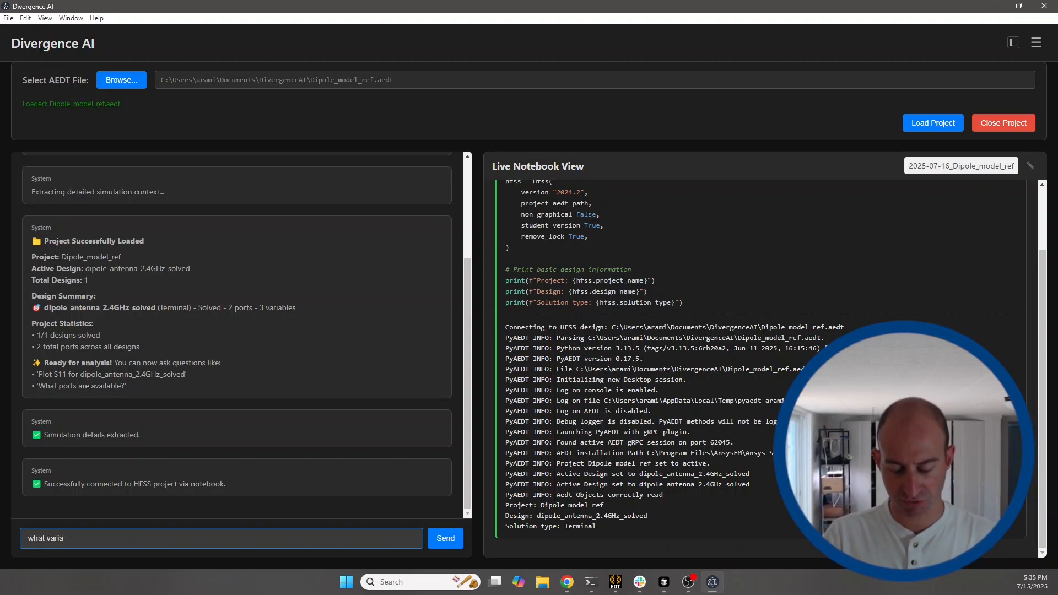
pyautogui.write('tions are present ')
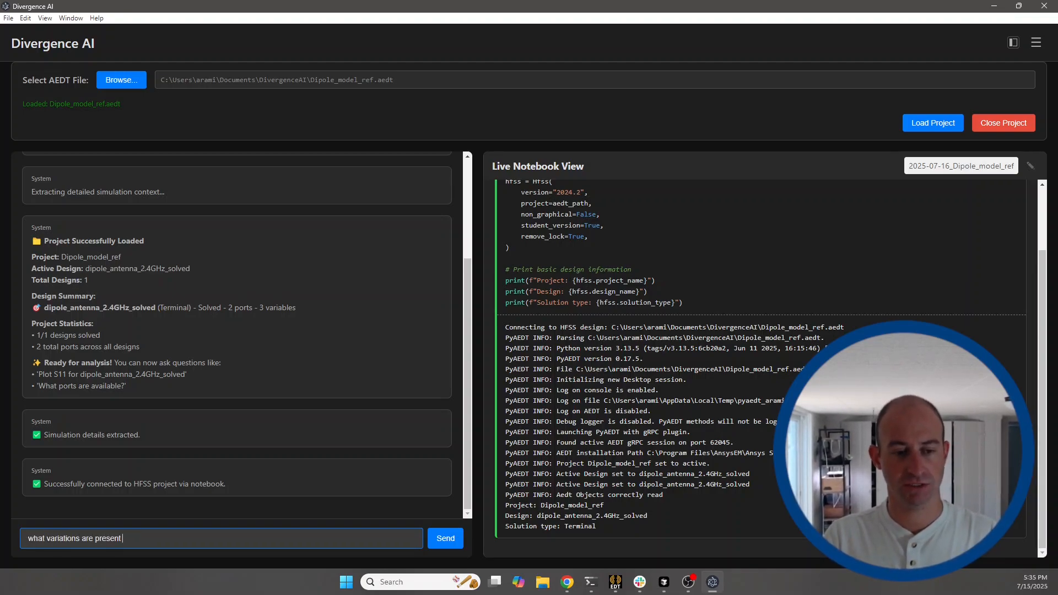
pyautogui.write('in this project?')
pyautogui.press('Return')
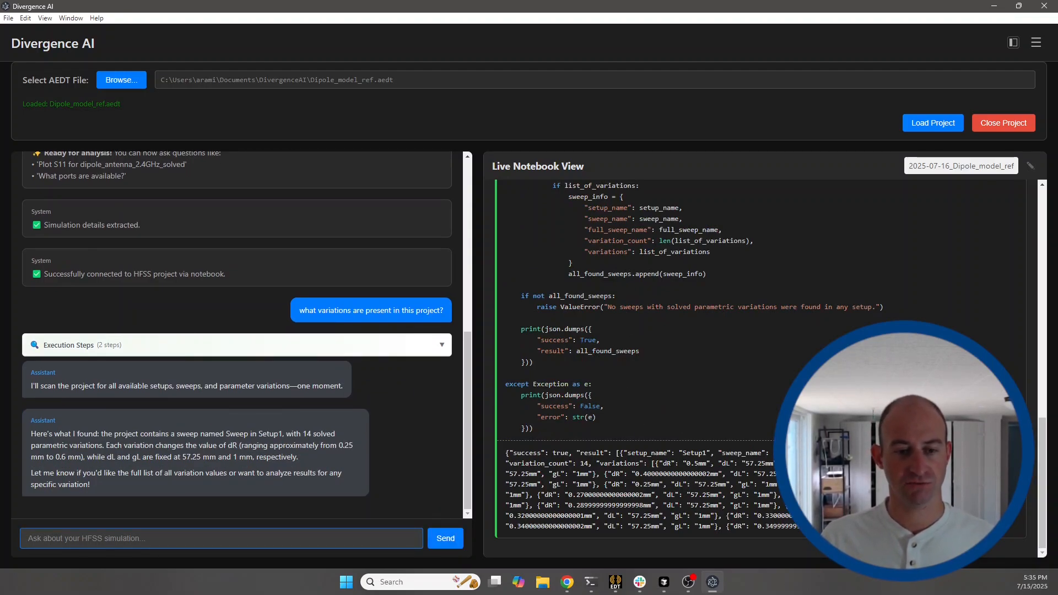
pyautogui.moveTo(73, 445); pyautogui.dragTo(127, 445)
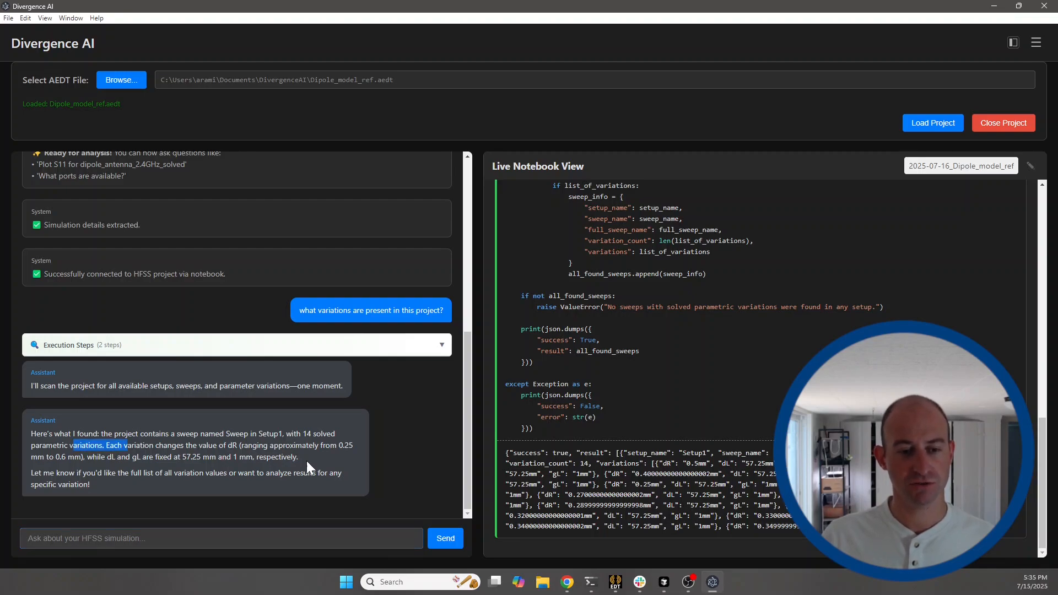
pyautogui.moveTo(251, 445); pyautogui.dragTo(353, 445)
pyautogui.moveTo(56, 456); pyautogui.dragTo(74, 456)
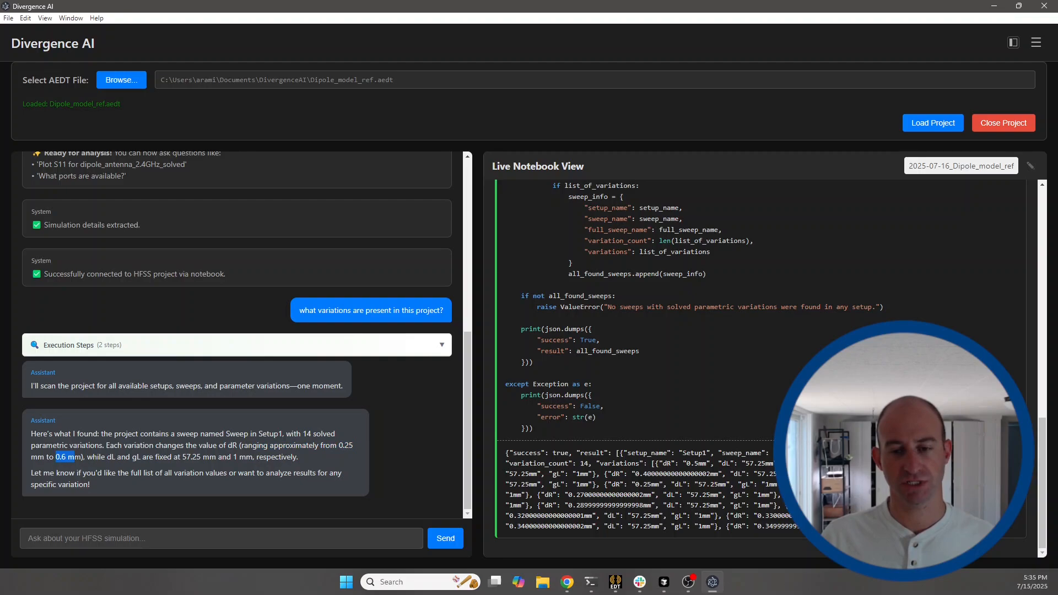
pyautogui.moveTo(603, 453); pyautogui.dragTo(788, 516)
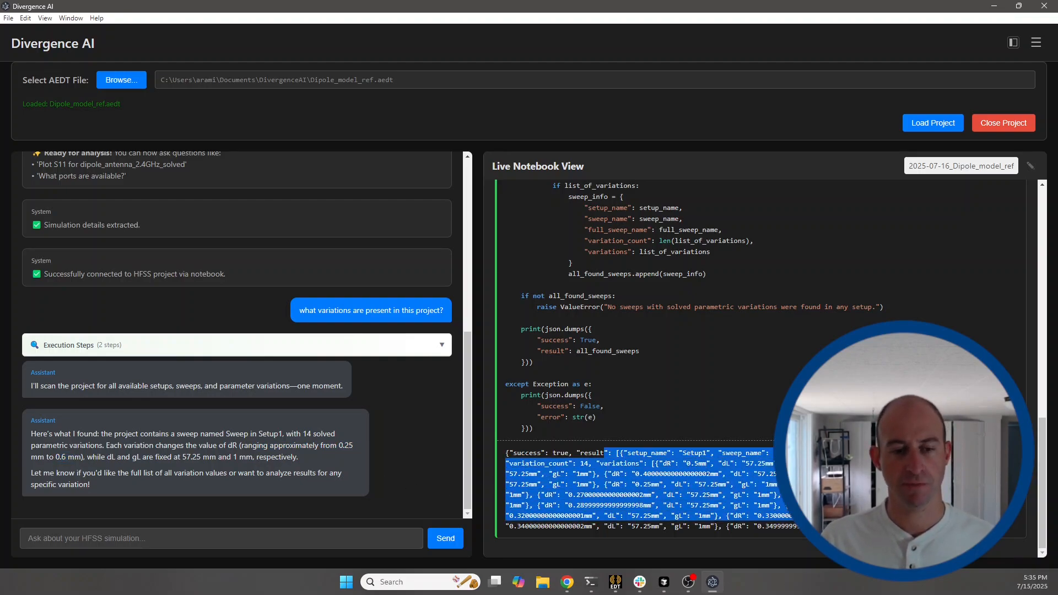
# Ask the assistant to "plot s(1,1) for the variations".
pyautogui.click(333, 534)
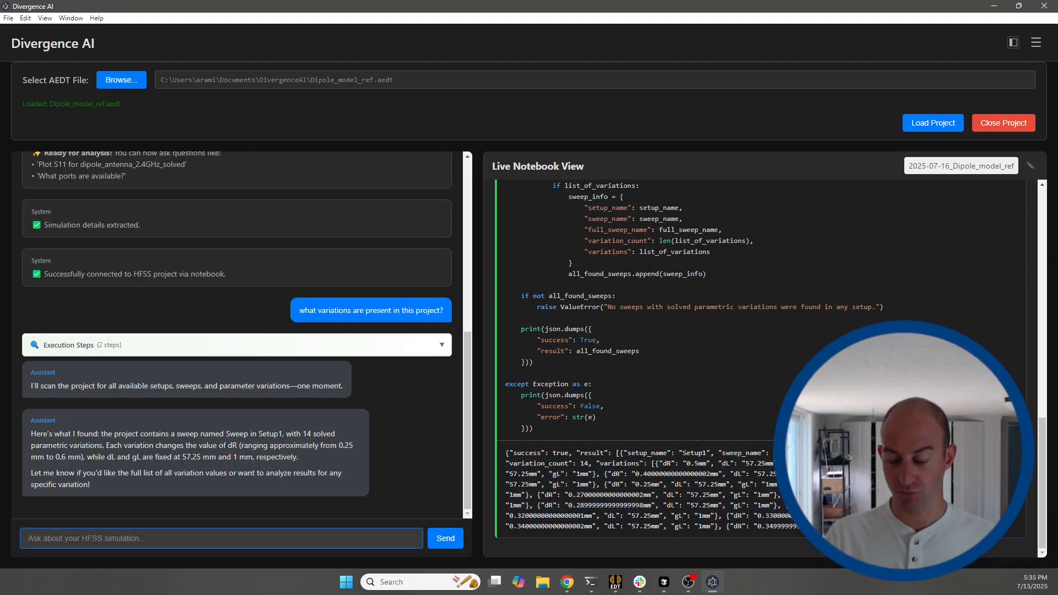
pyautogui.write('plot')
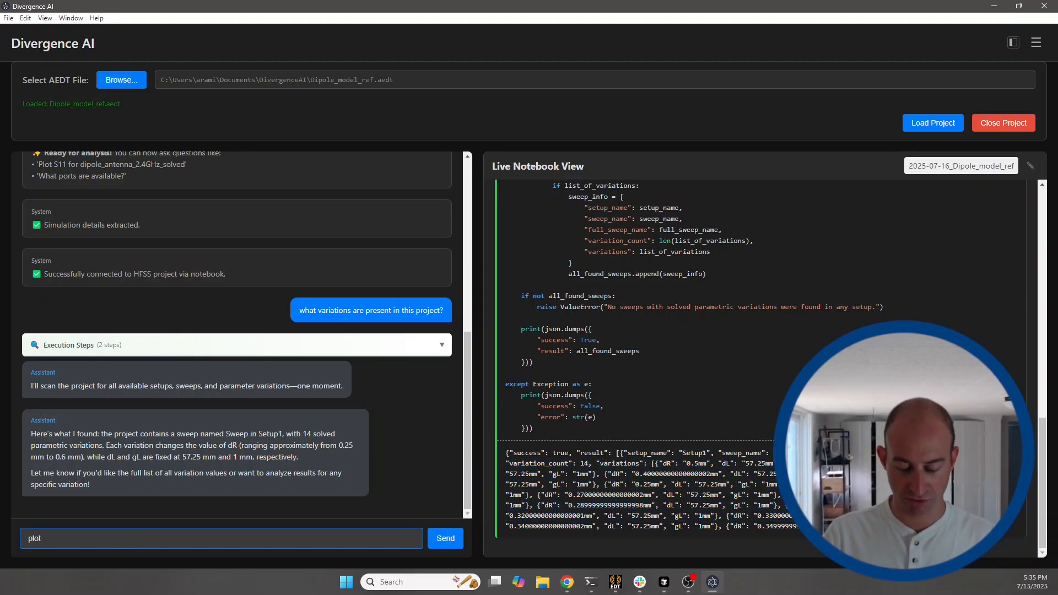
pyautogui.write(' s(1,1) for t')
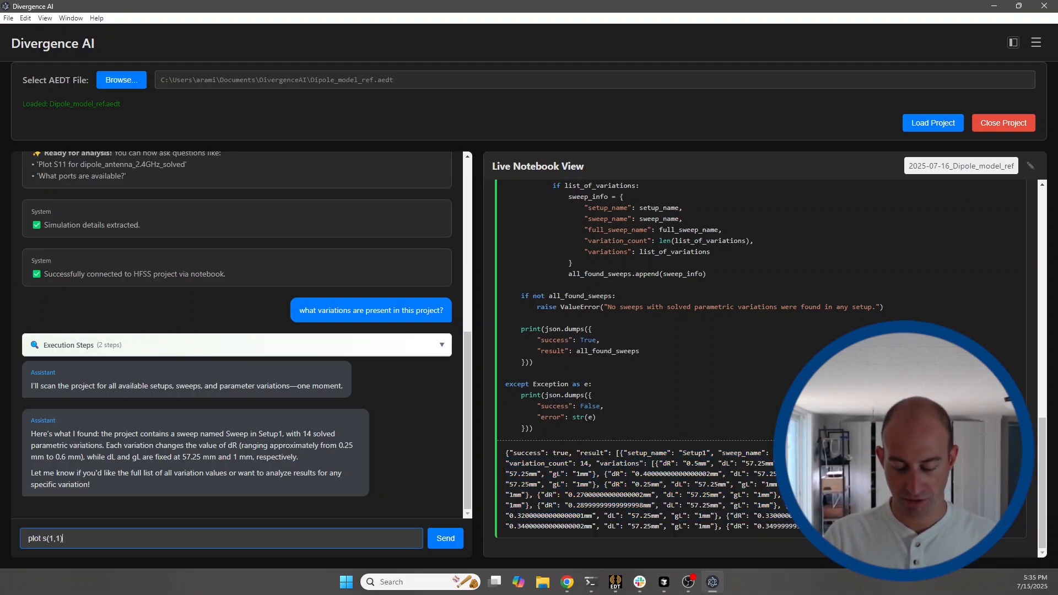
pyautogui.write('he ')
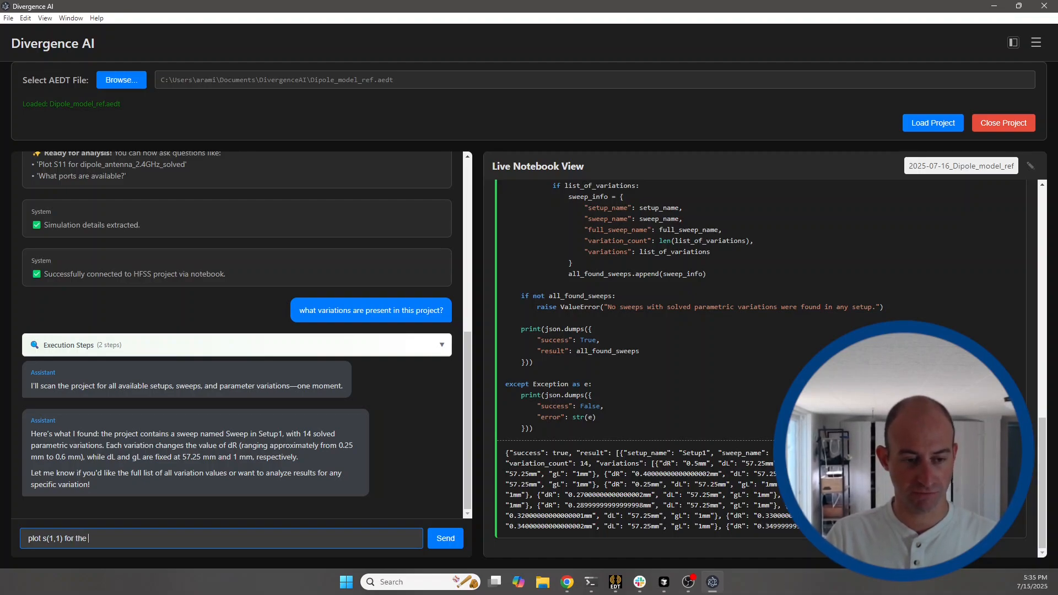
pyautogui.write('variations')
pyautogui.press('Return')
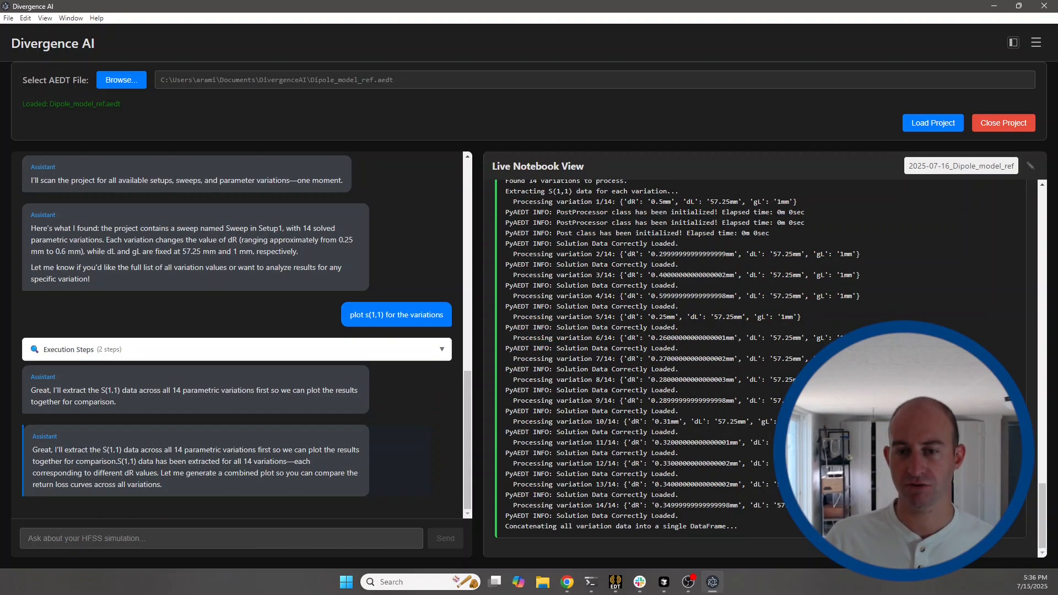
# Examine the generated S(1,1) extraction and plotting code, the magnitude plot across the dR variations, and the earlier chat replies.
pyautogui.scroll(7, 650, 264)
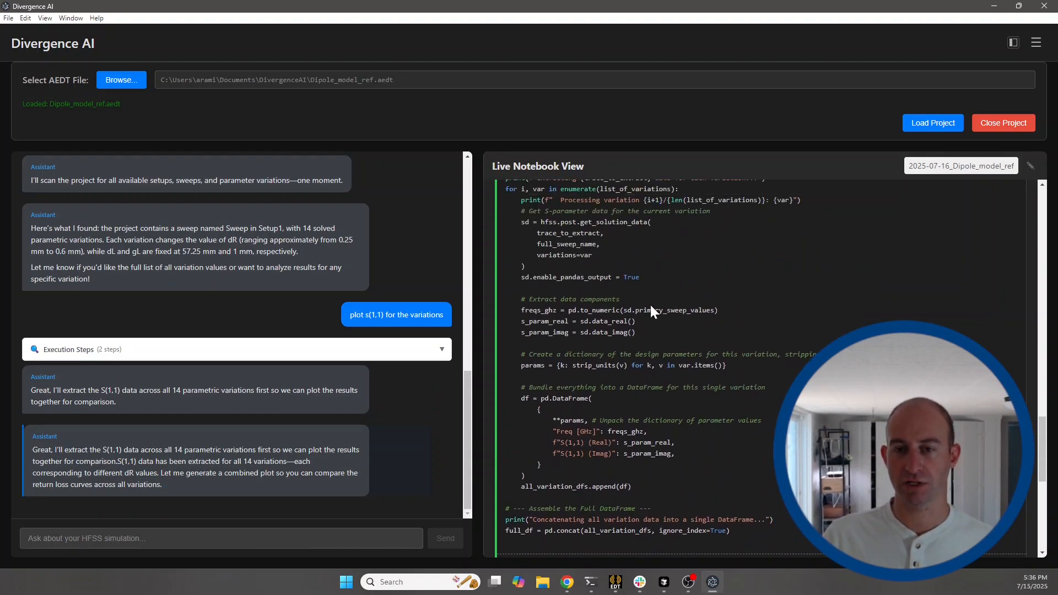
pyautogui.scroll(-3, 655, 313)
pyautogui.scroll(-3, 654, 311)
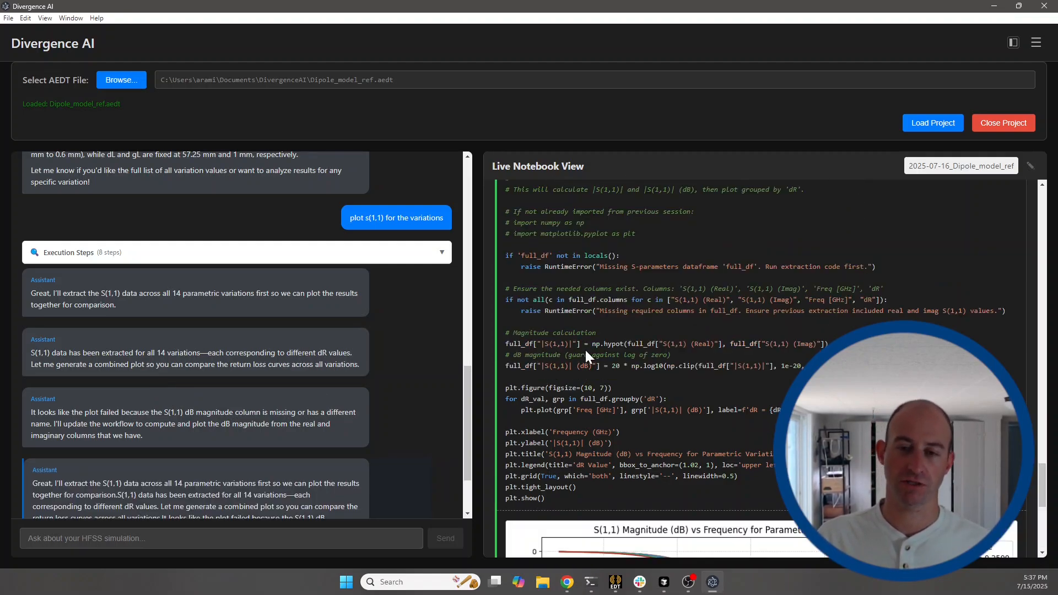
pyautogui.scroll(-7, 593, 278)
pyautogui.scroll(1, 571, 271)
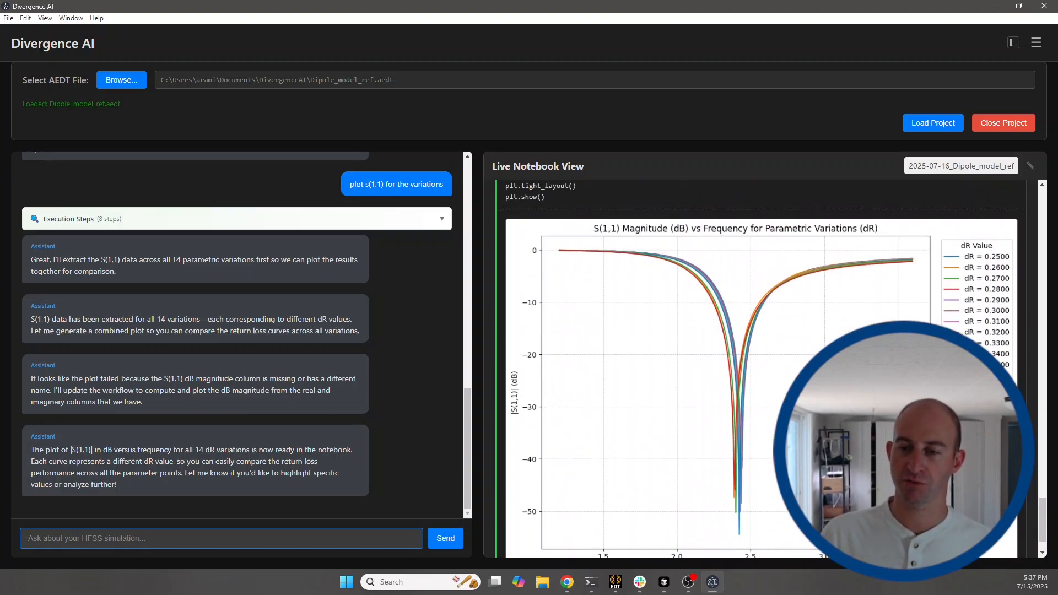
pyautogui.scroll(-1, 721, 412)
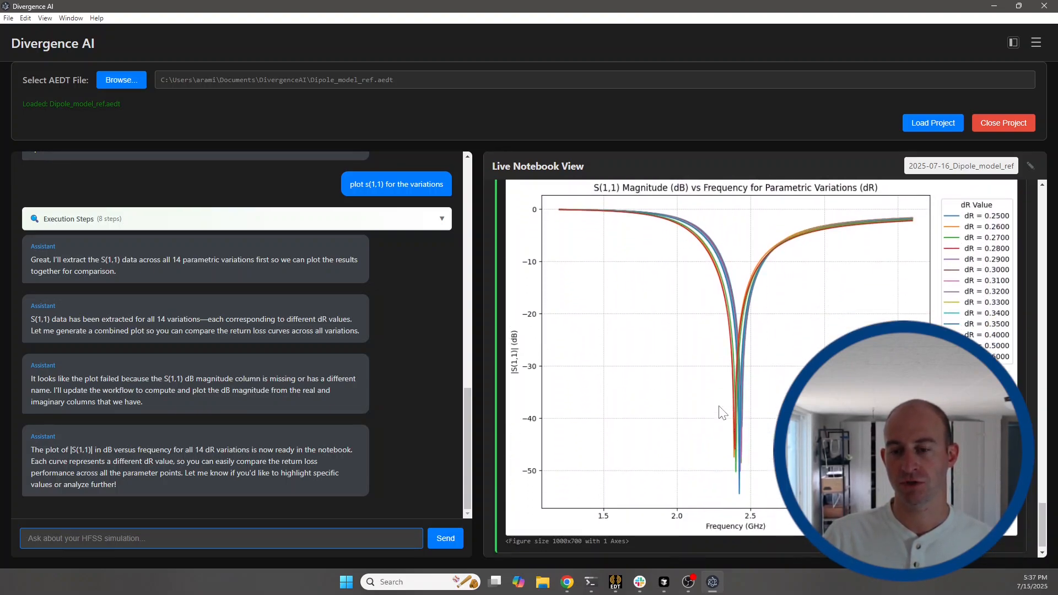
pyautogui.scroll(1, 699, 314)
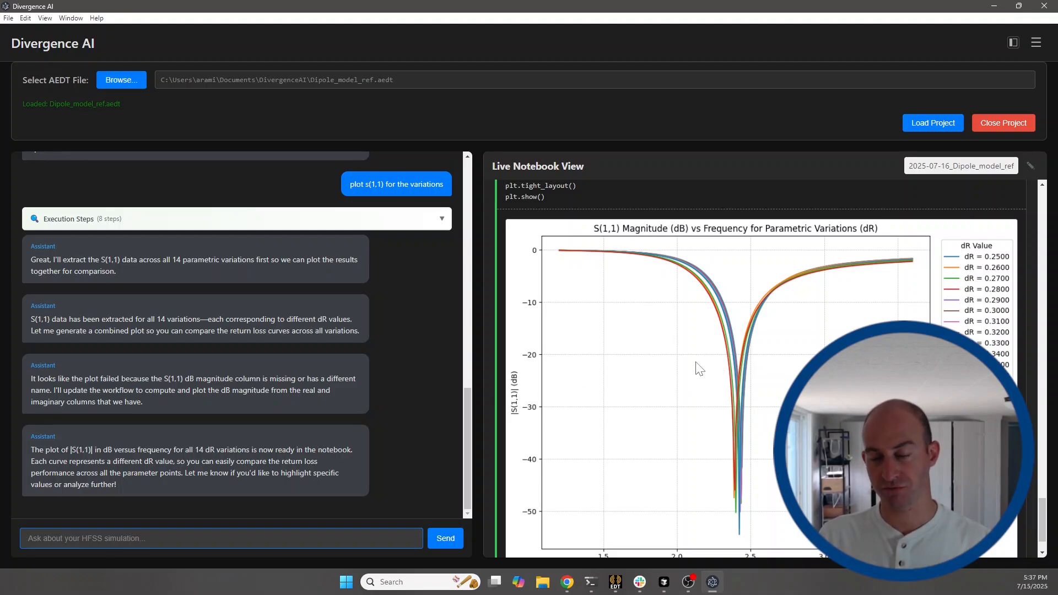
pyautogui.scroll(-1, 709, 331)
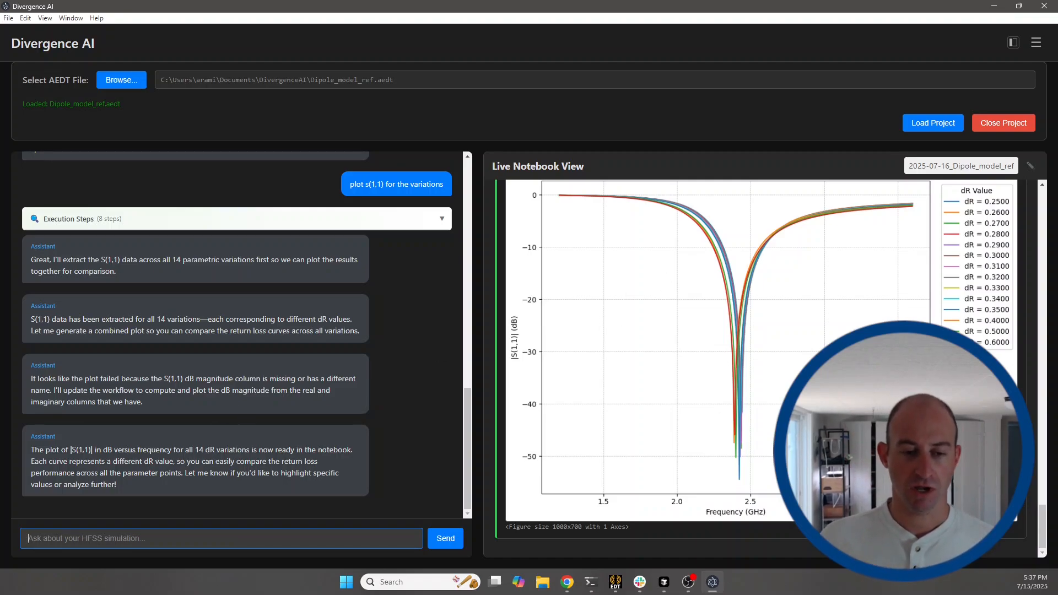
pyautogui.scroll(3, 282, 360)
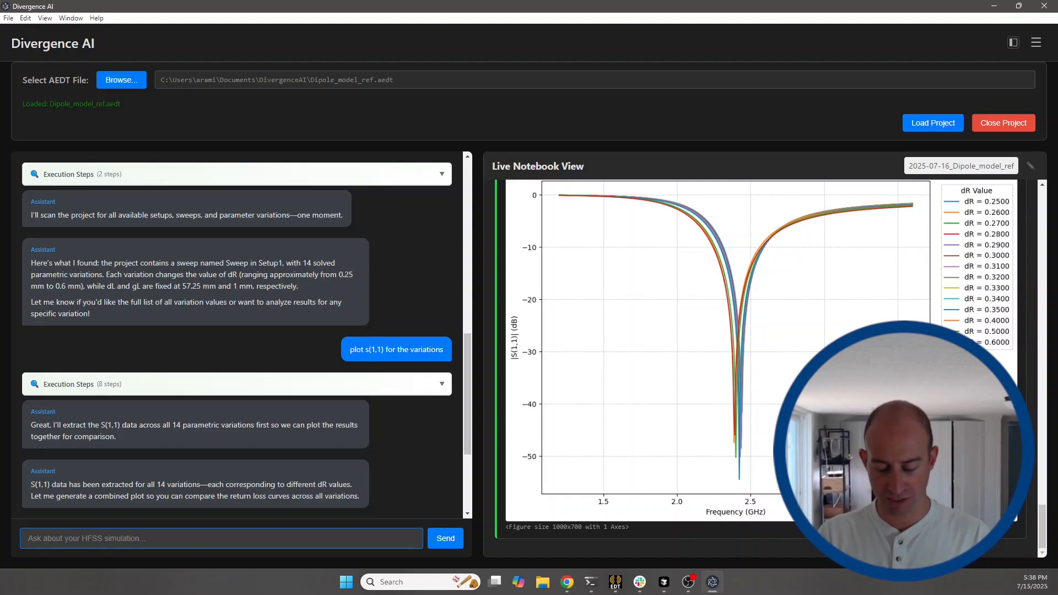
# Ask the assistant to find the dR value whose S(1,1) magnitude minimum falls closest to 2.45GHz and run a finer-step parametric sweep around it.
pyautogui.write('find the ')
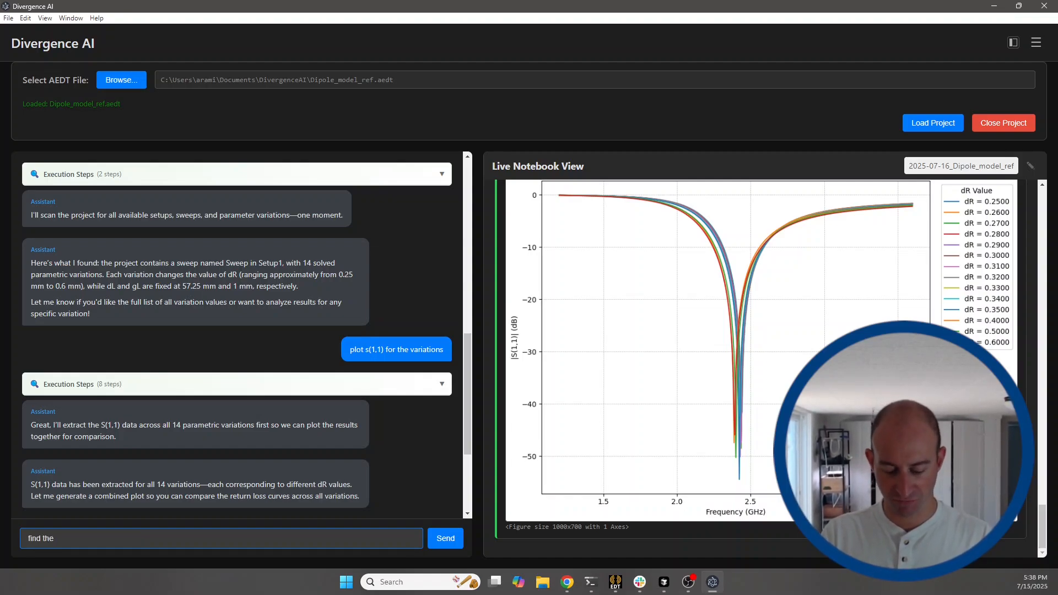
pyautogui.write('para')
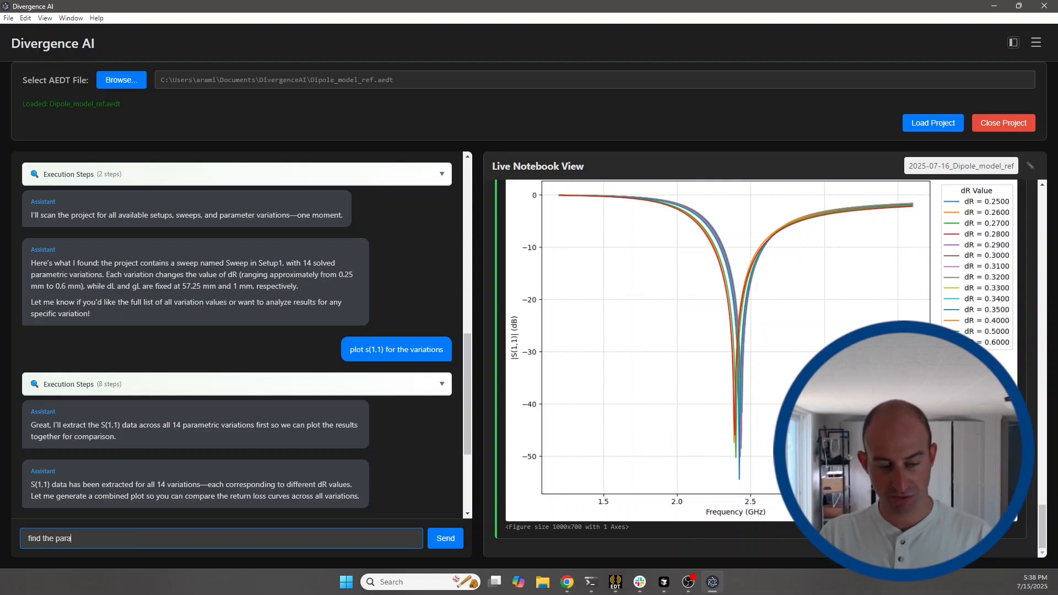
pyautogui.write('meter valu')
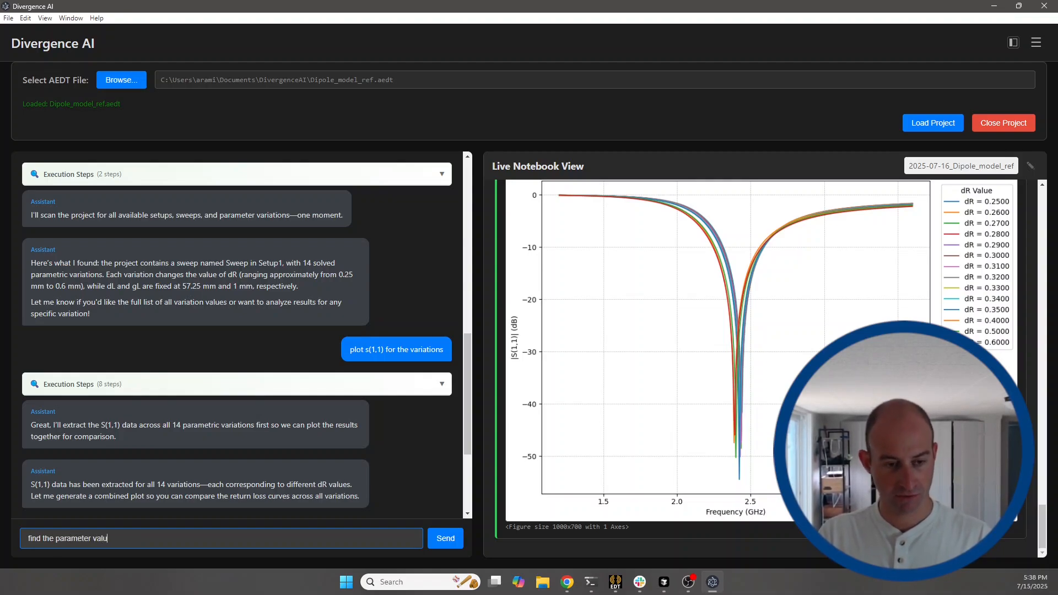
pyautogui.write('e for dR the')
pyautogui.press('BackSpace')
pyautogui.press('BackSpace')
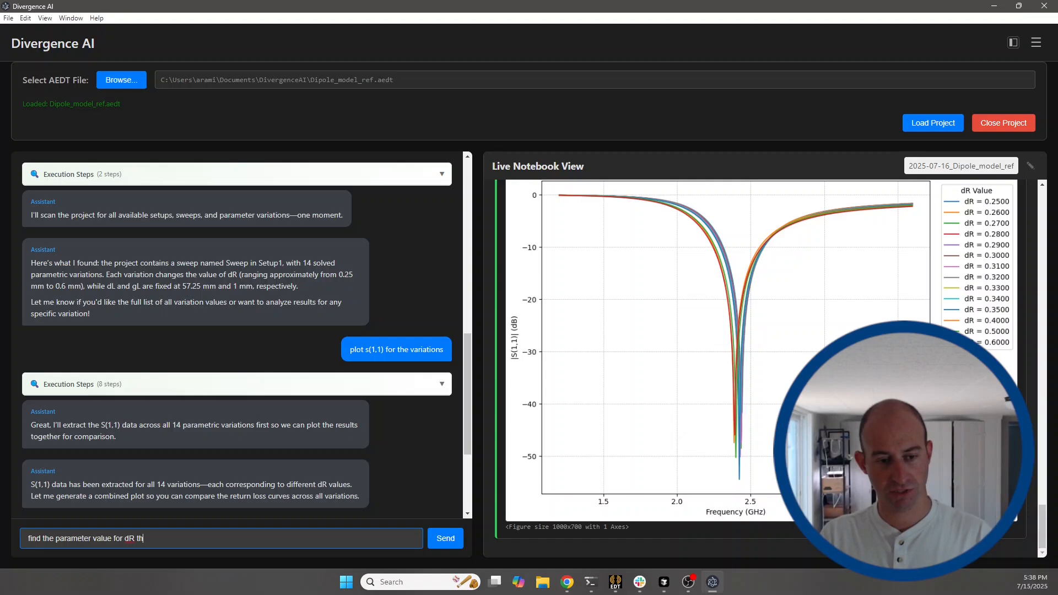
pyautogui.write('hat makes')
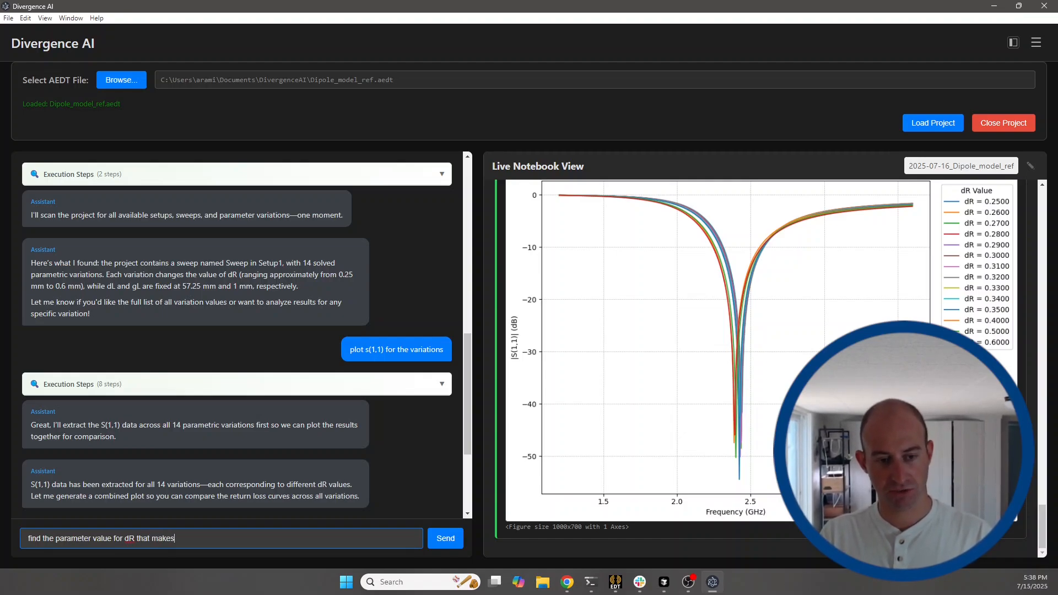
pyautogui.write(' the minimum of')
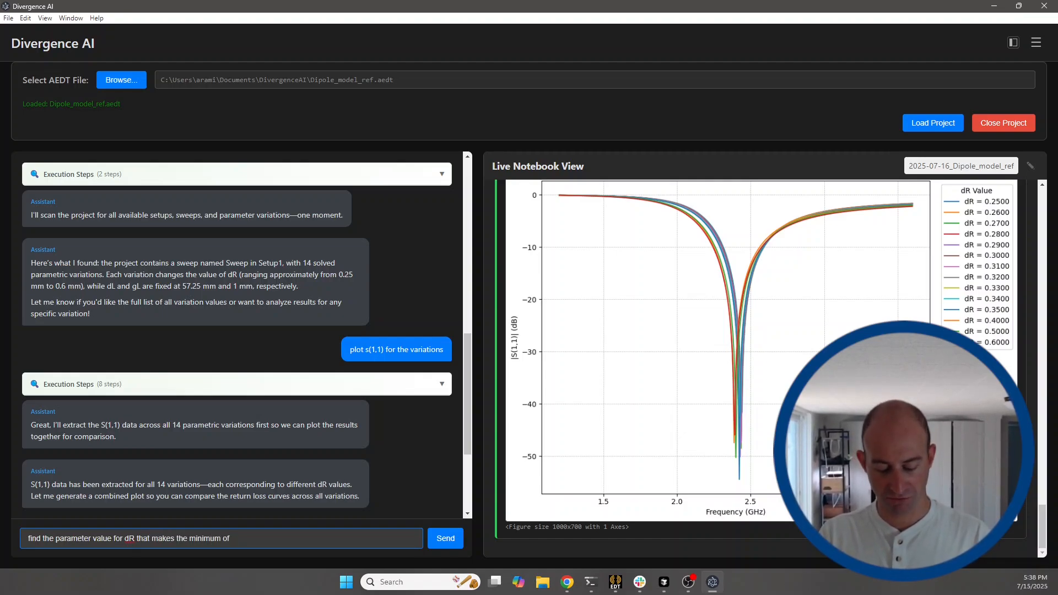
pyautogui.write(' S(1,')
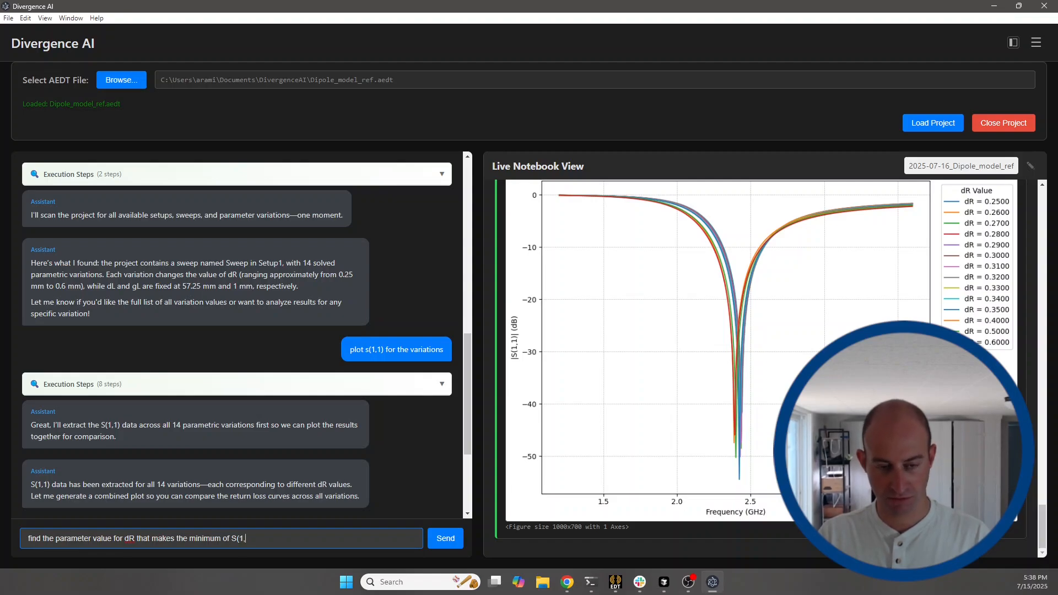
pyautogui.write('1) magnitude ')
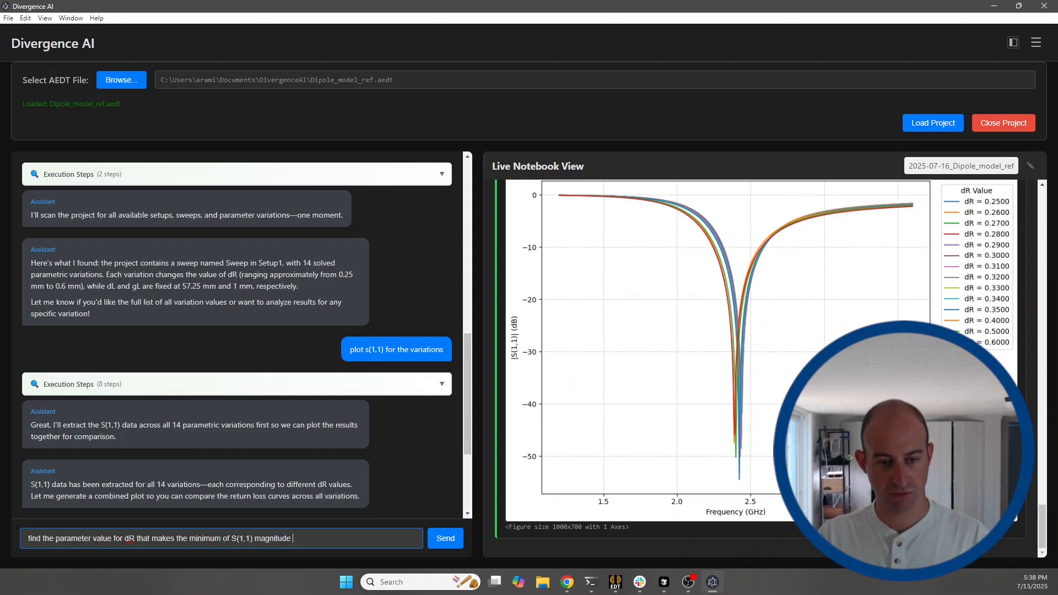
pyautogui.write('eval')
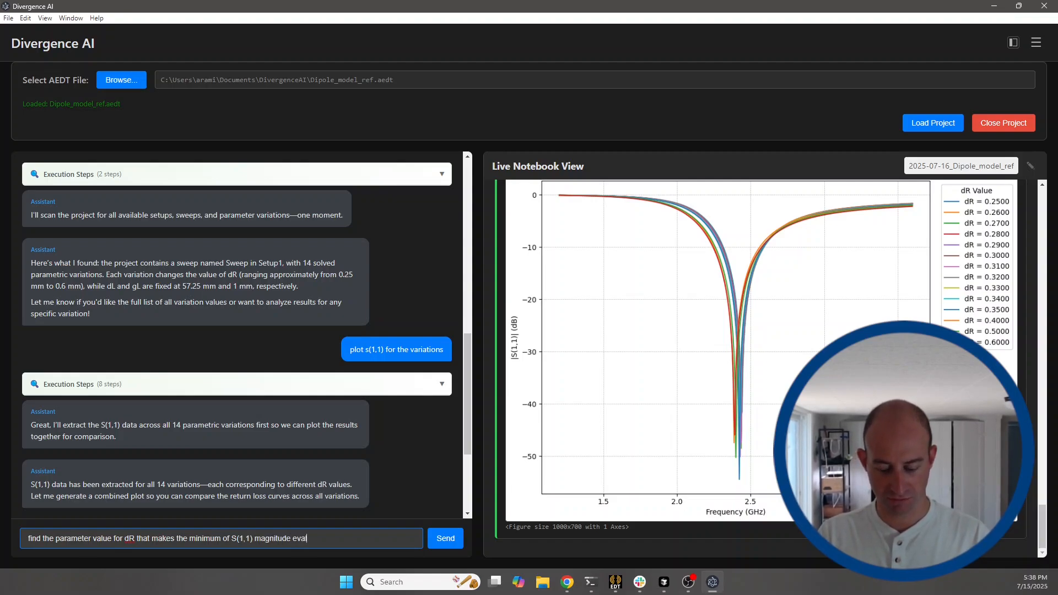
pyautogui.write('uate a ')
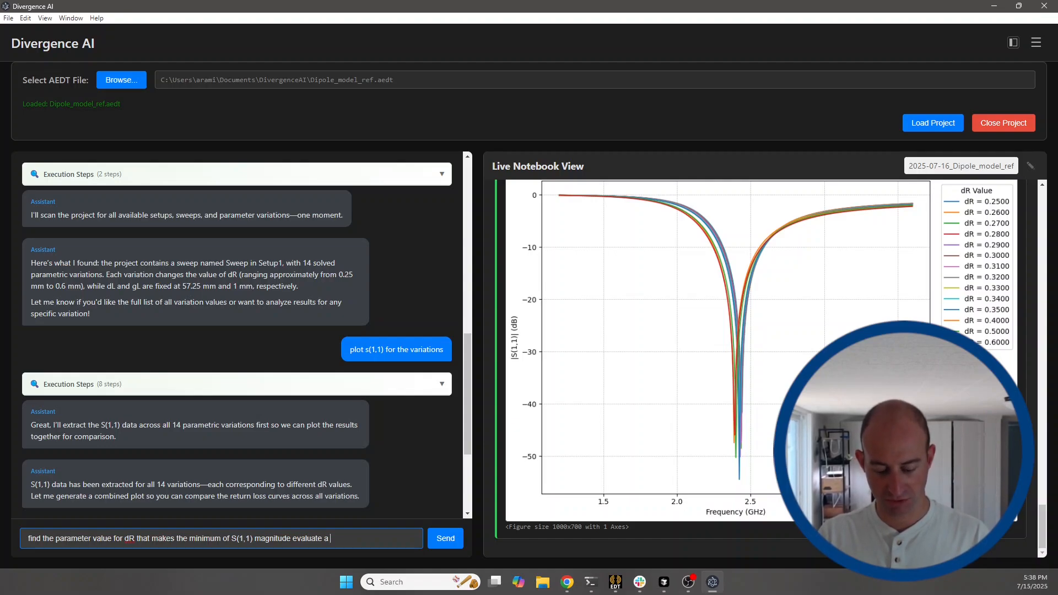
pyautogui.write('t the frequency cl')
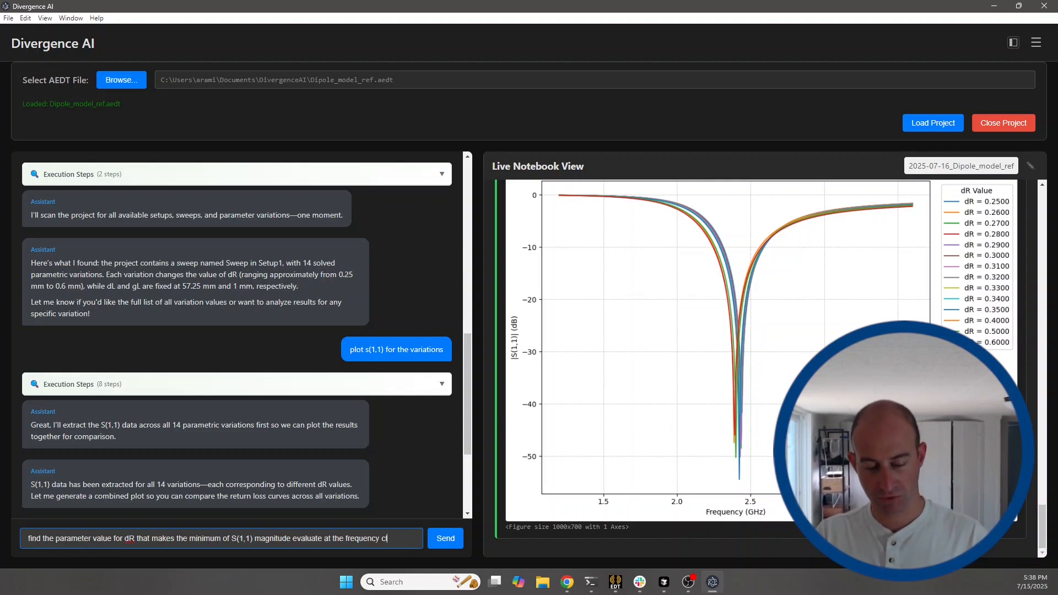
pyautogui.write('osest to')
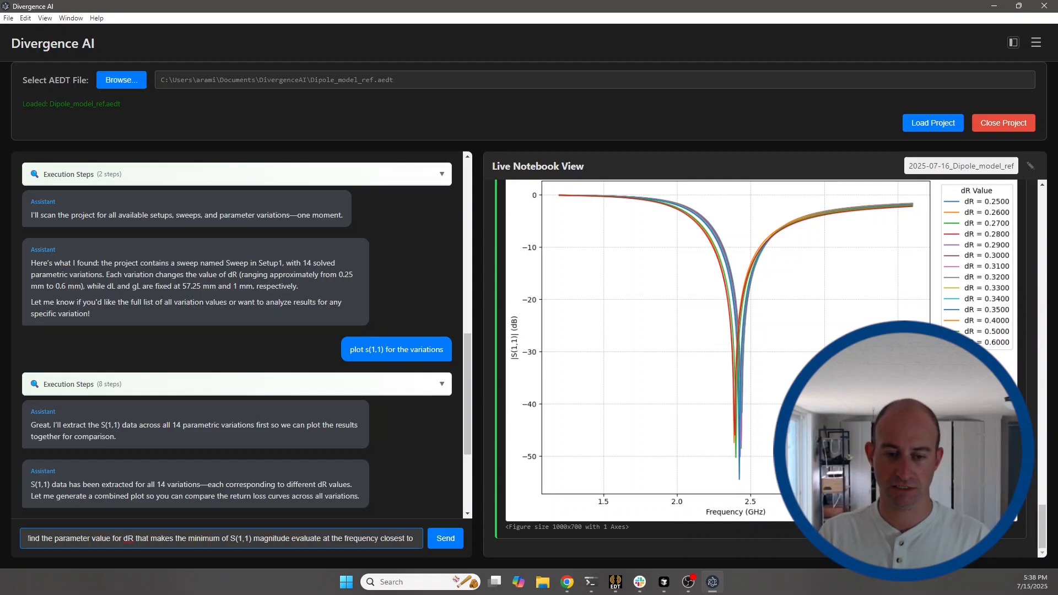
pyautogui.write(' 2')
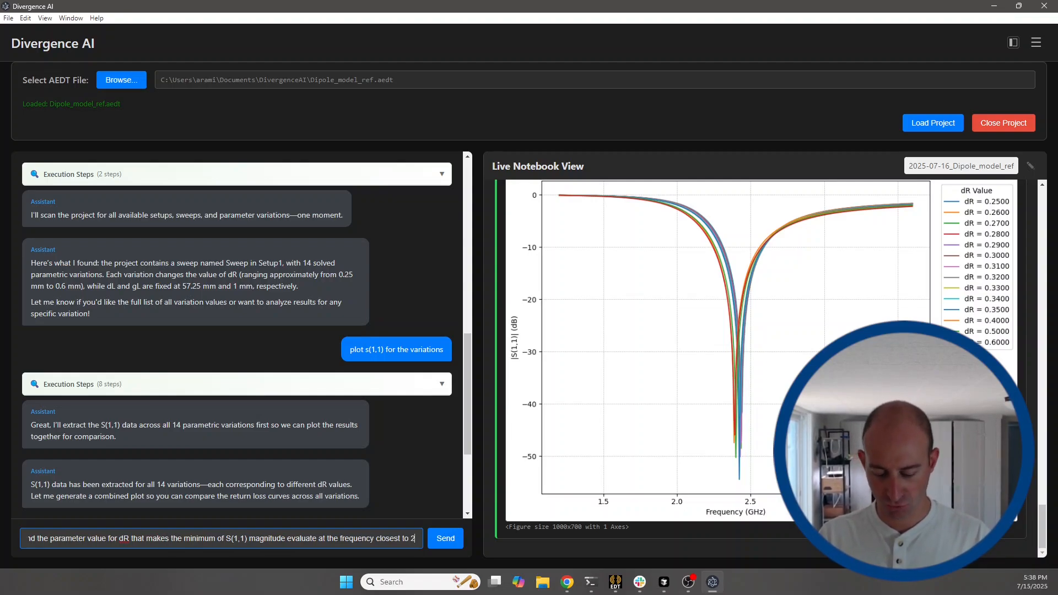
pyautogui.write('.45G')
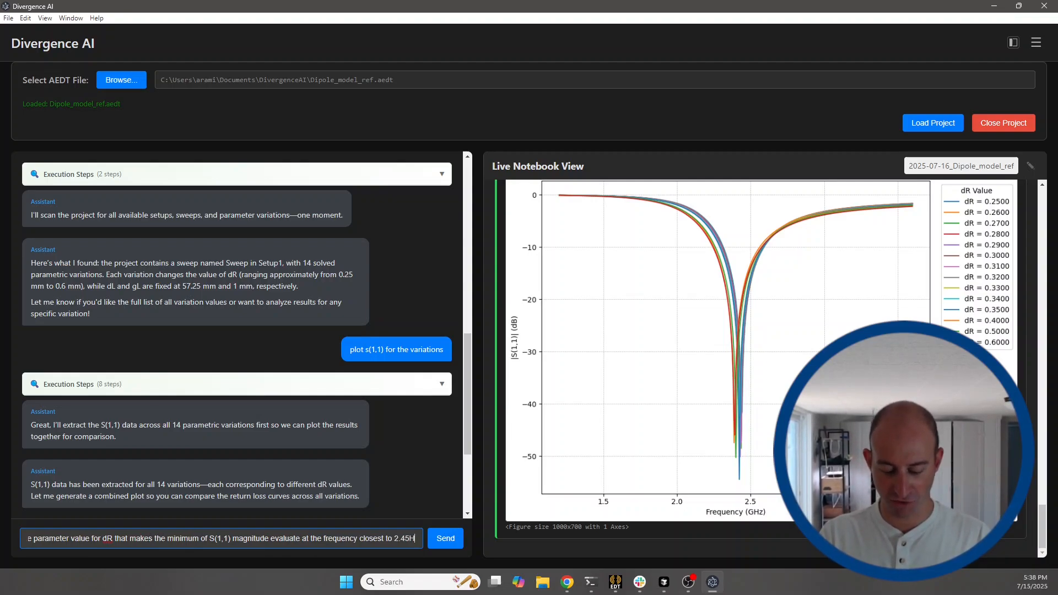
pyautogui.write('H')
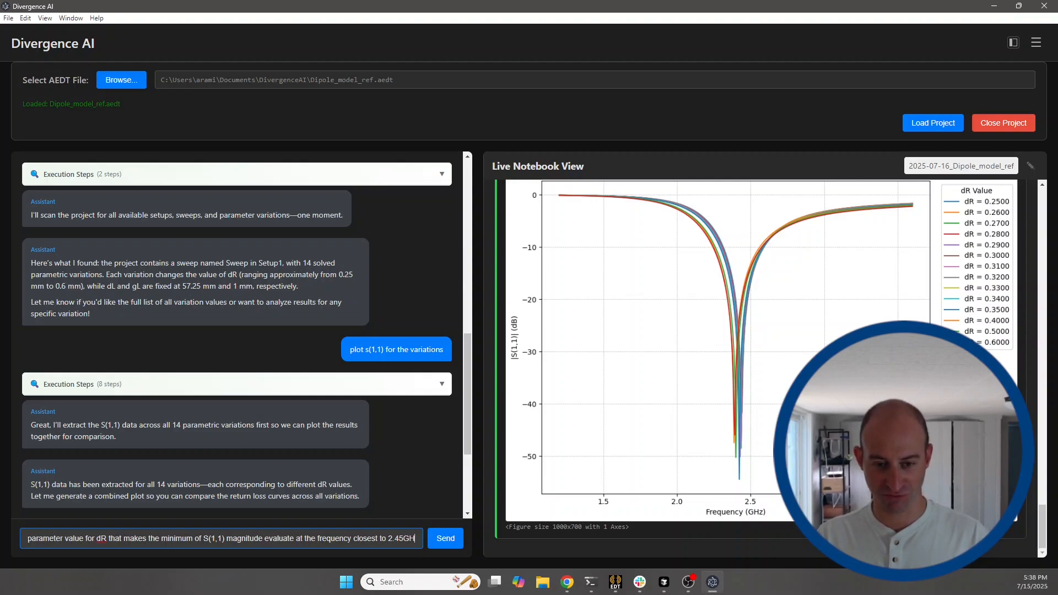
pyautogui.write('z')
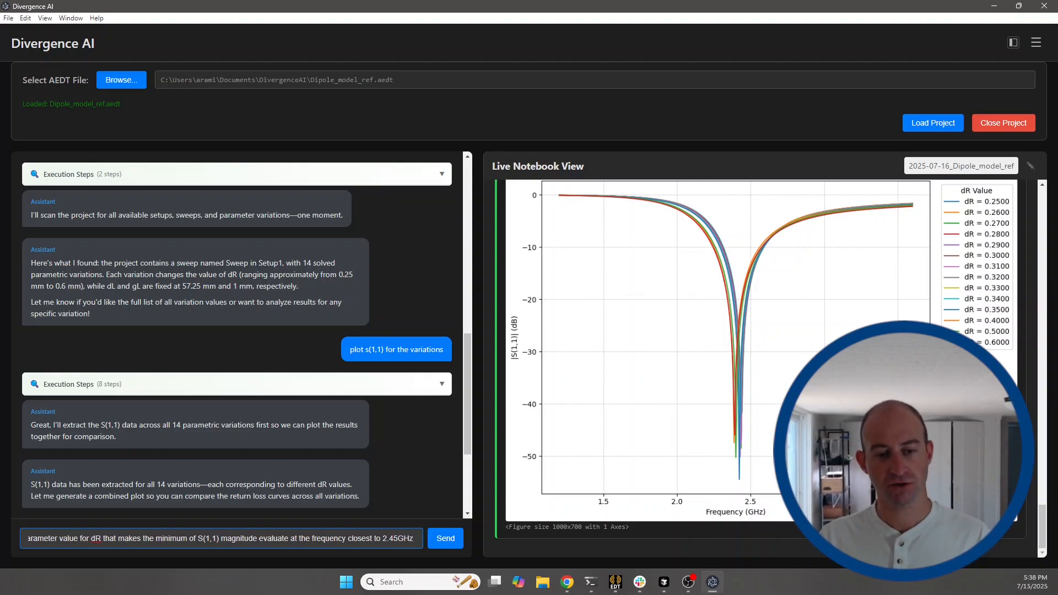
pyautogui.write(', t')
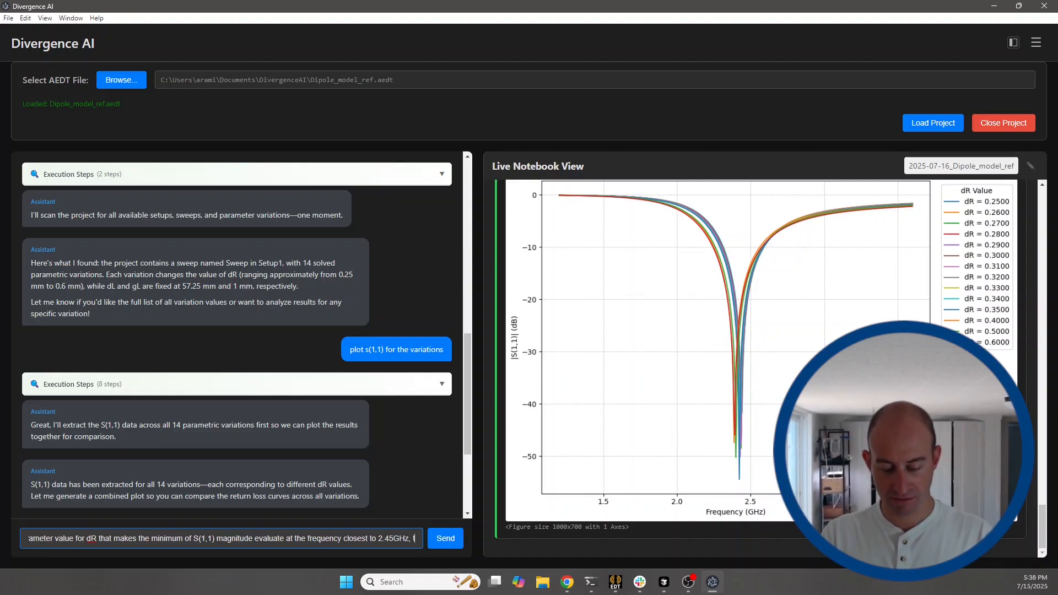
pyautogui.write('hen run a pa')
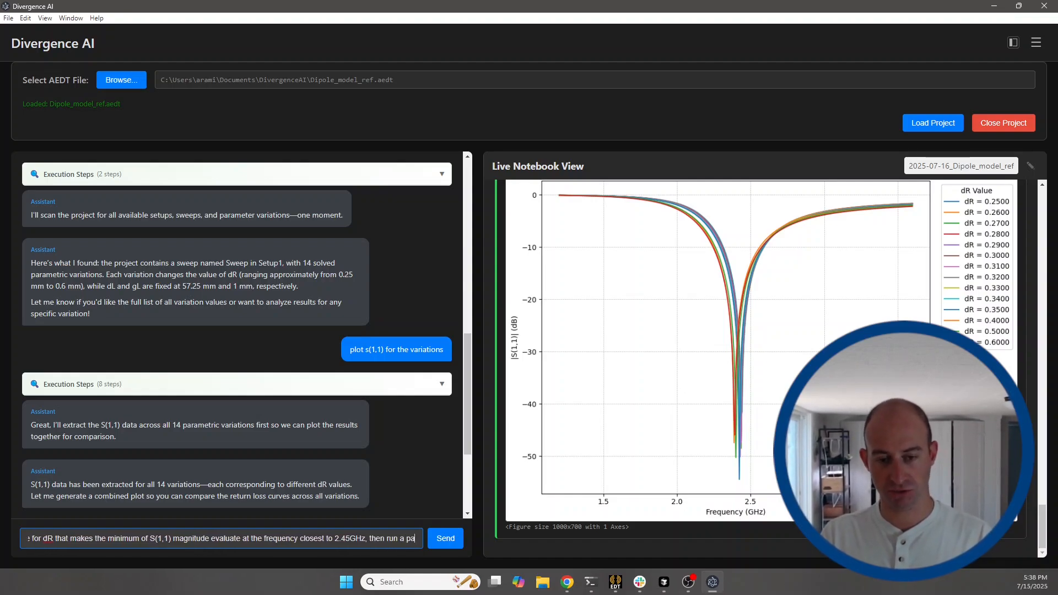
pyautogui.write('rametric sweep with')
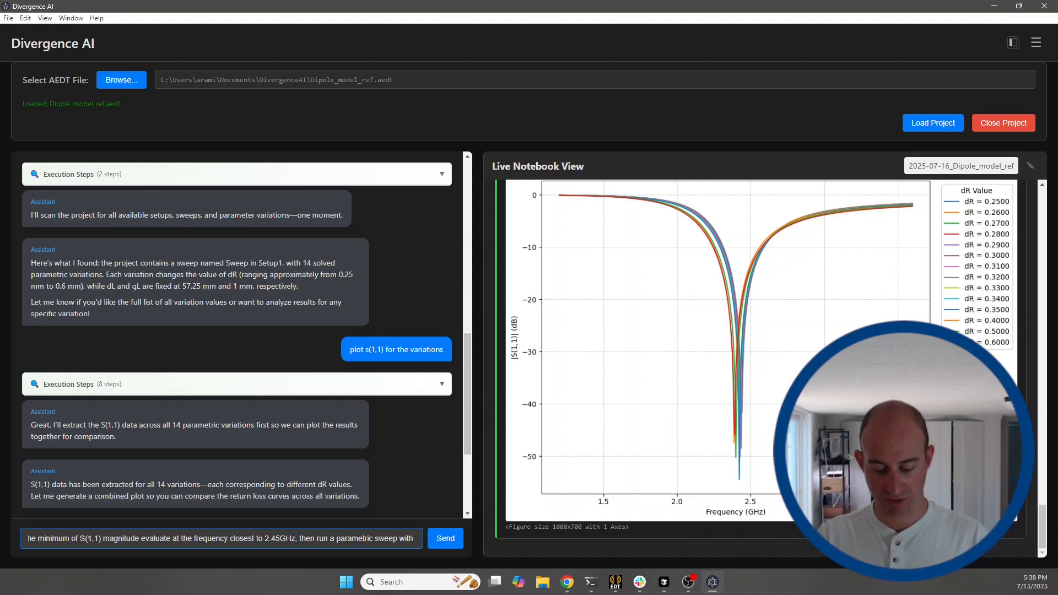
pyautogui.write(' a finer step size')
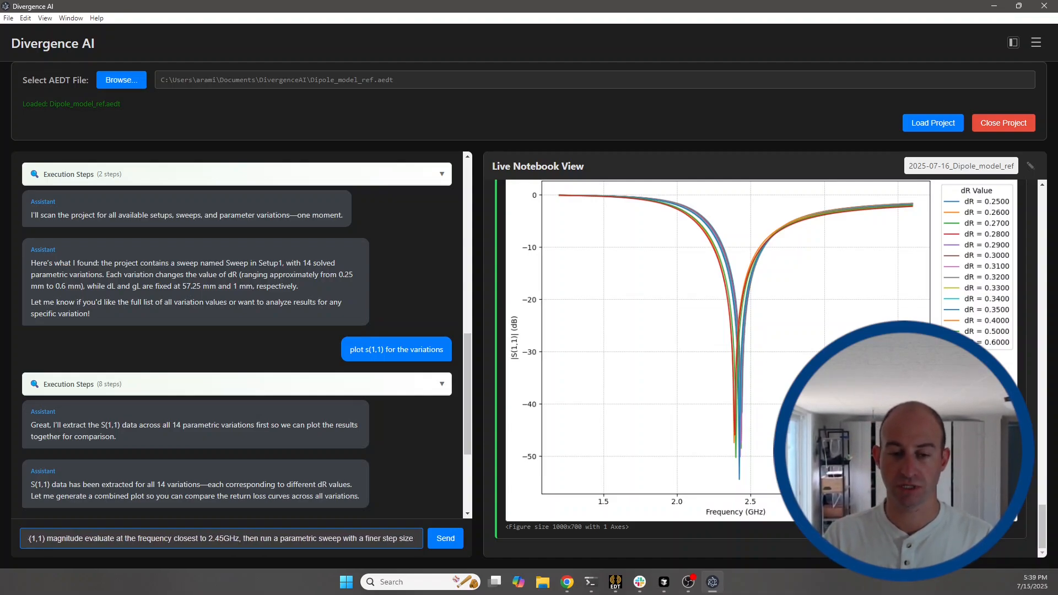
pyautogui.write(' around this')
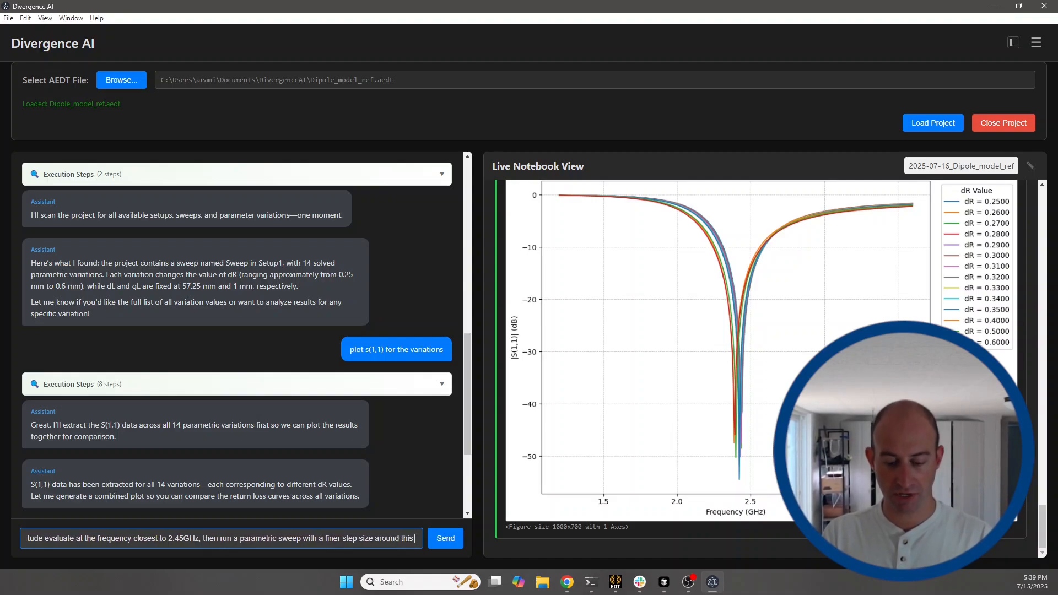
pyautogui.write(' value')
pyautogui.press('Return')
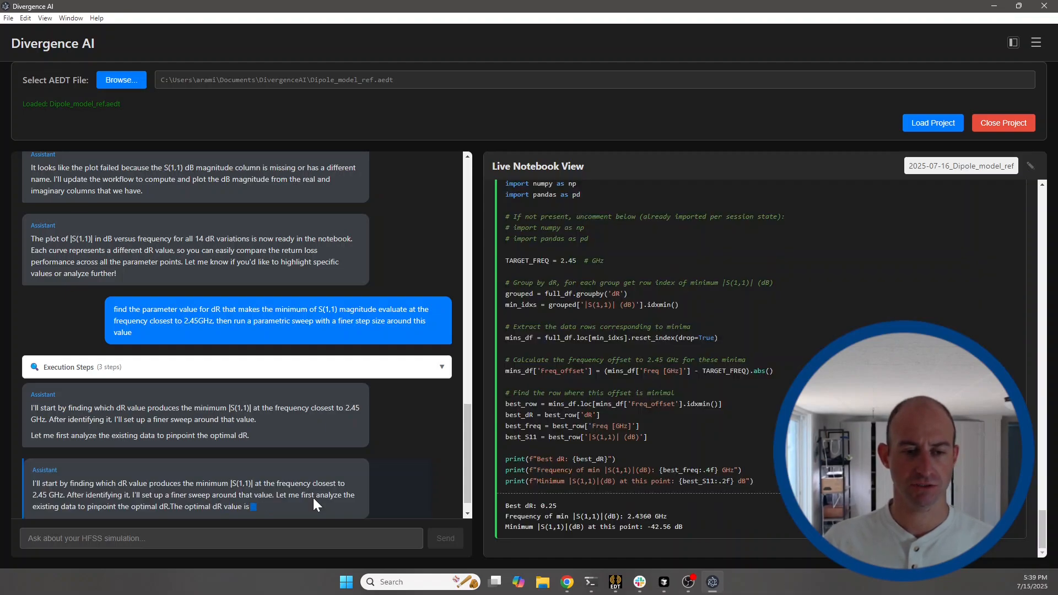
# Check the target frequency in the assistant's reply and the notebook code, and read the best dR value in the output.
pyautogui.moveTo(52, 413); pyautogui.dragTo(332, 351)
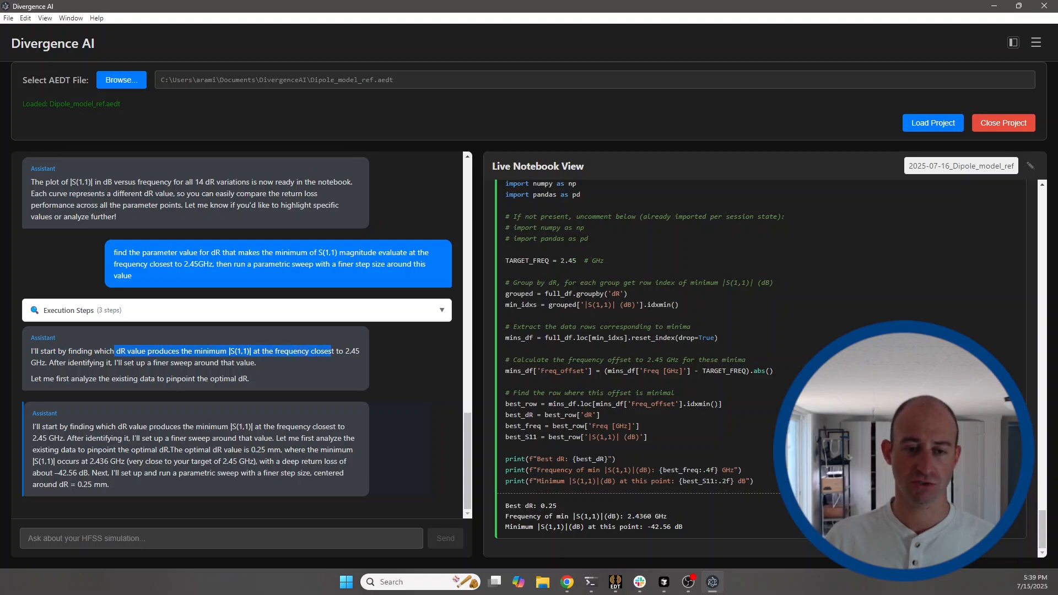
pyautogui.doubleClick(352, 351)
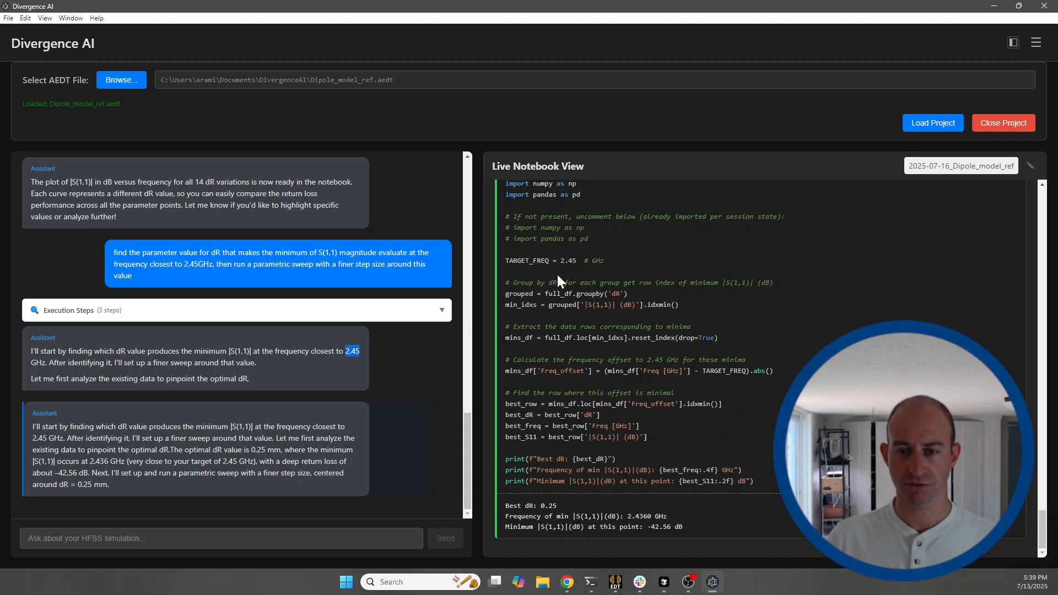
pyautogui.moveTo(515, 257); pyautogui.dragTo(587, 266)
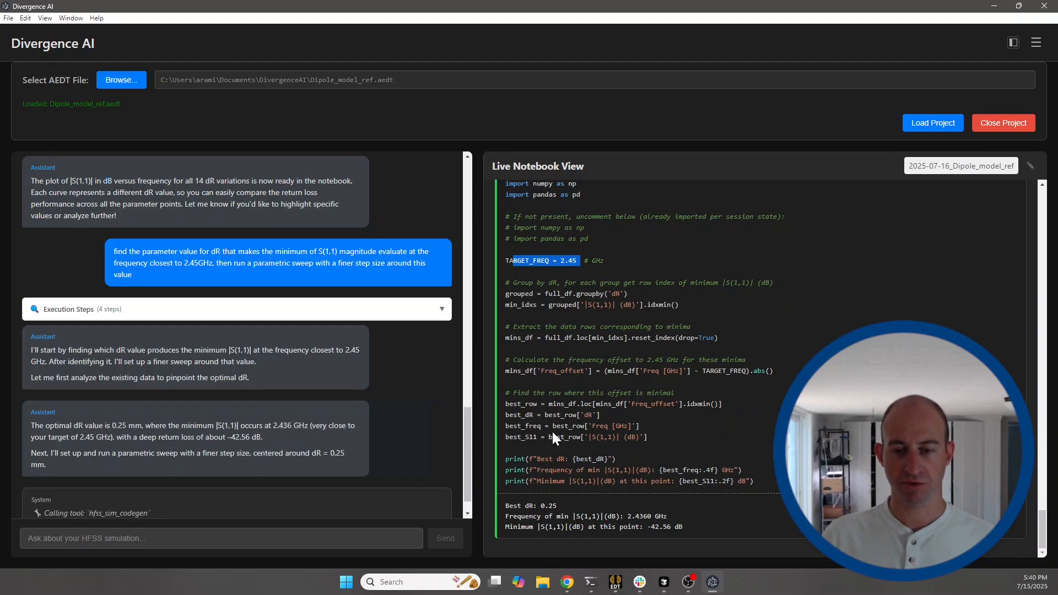
pyautogui.moveTo(522, 505); pyautogui.dragTo(557, 506)
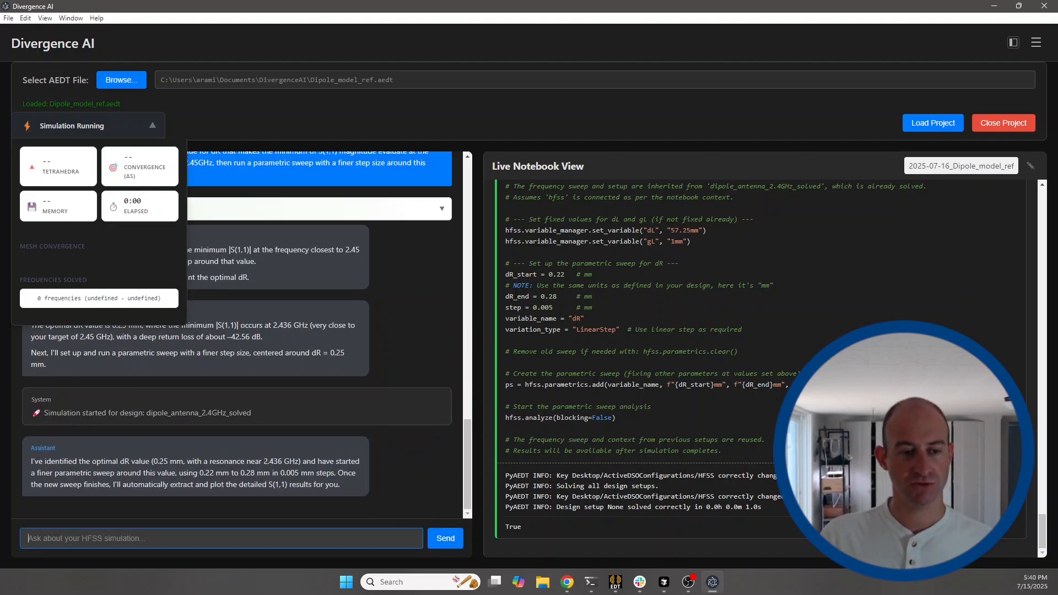
# Read the simulation start message, collapse the simulation status details, and check the parametric analysis progress in Ansys Electronics Desktop.
pyautogui.moveTo(57, 413); pyautogui.dragTo(212, 412)
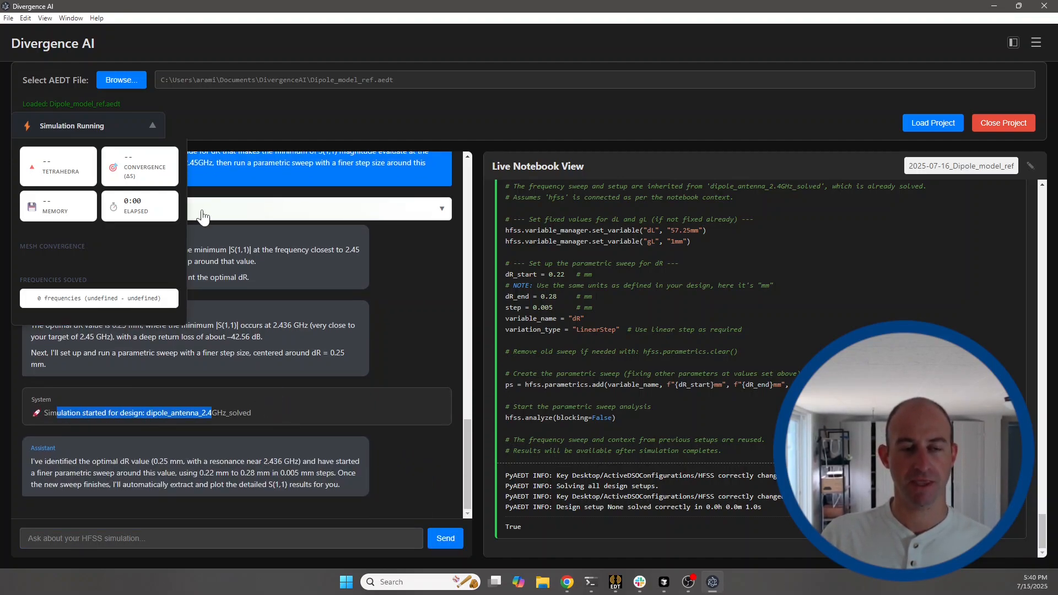
pyautogui.click(152, 125)
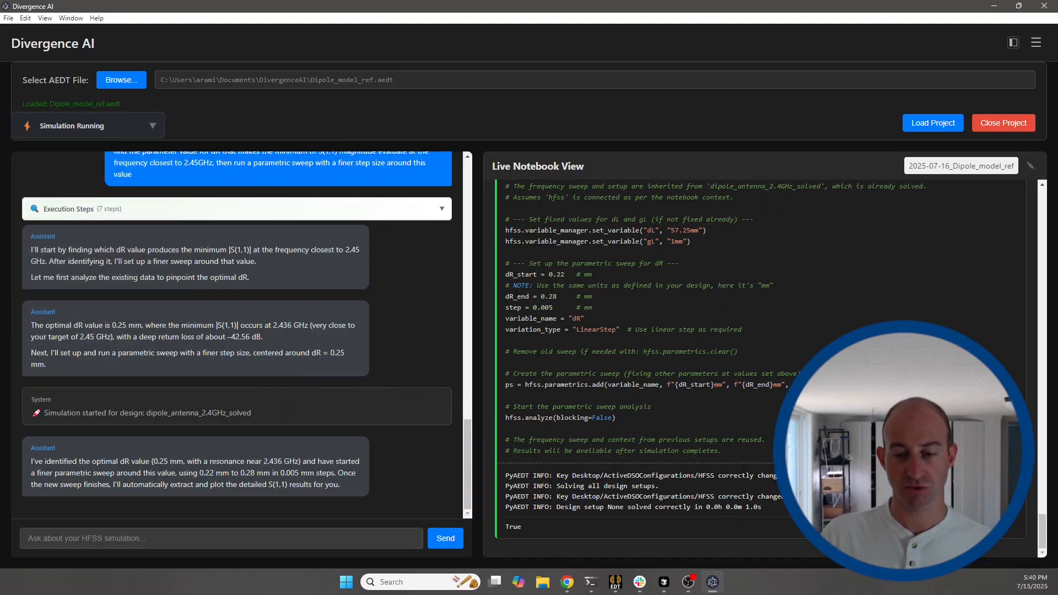
pyautogui.click(600, 487)
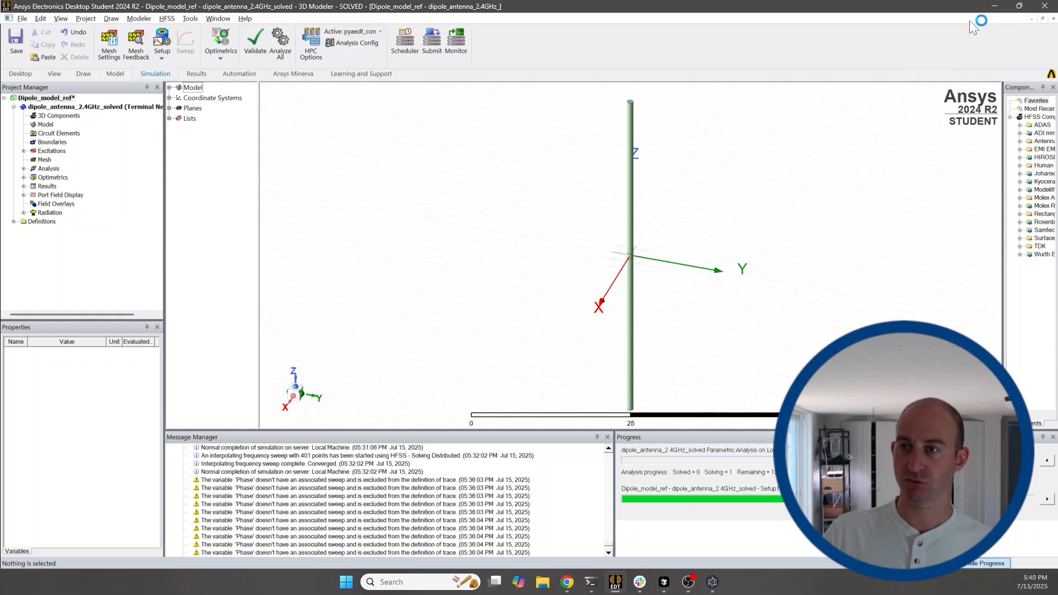
pyautogui.click(994, 7)
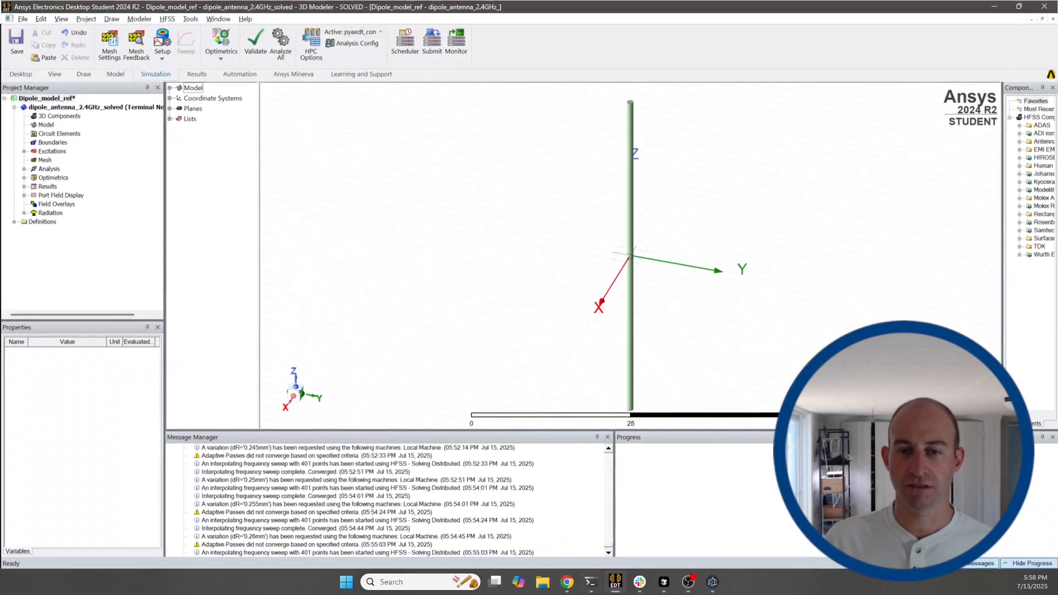
# Switch to Ansys Electronics Desktop, inspect the parametric setups under Optimetrics, and return to Divergence AI.
pyautogui.click(615, 581)
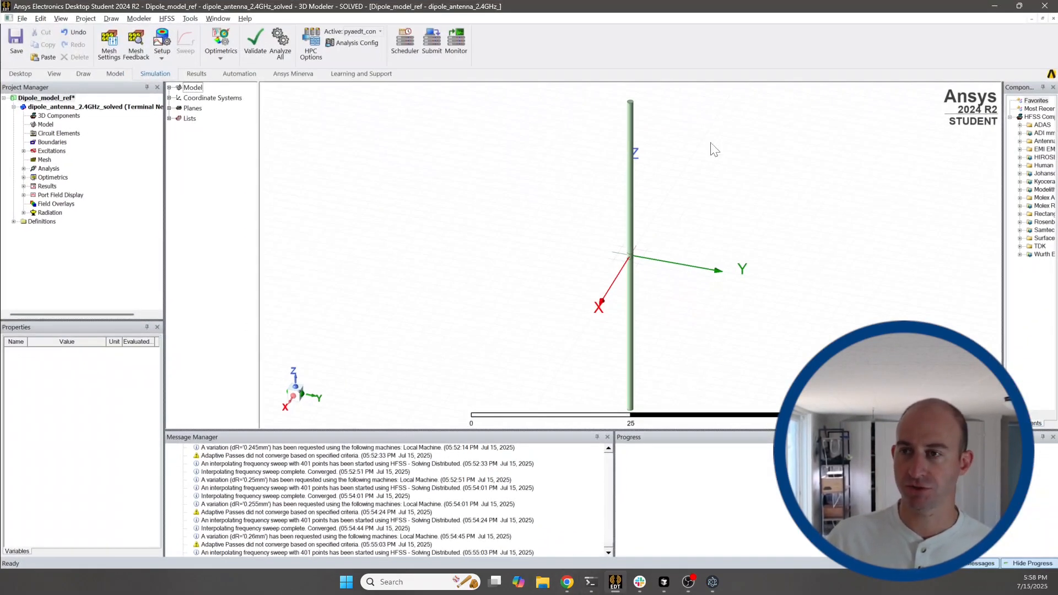
pyautogui.click(23, 177)
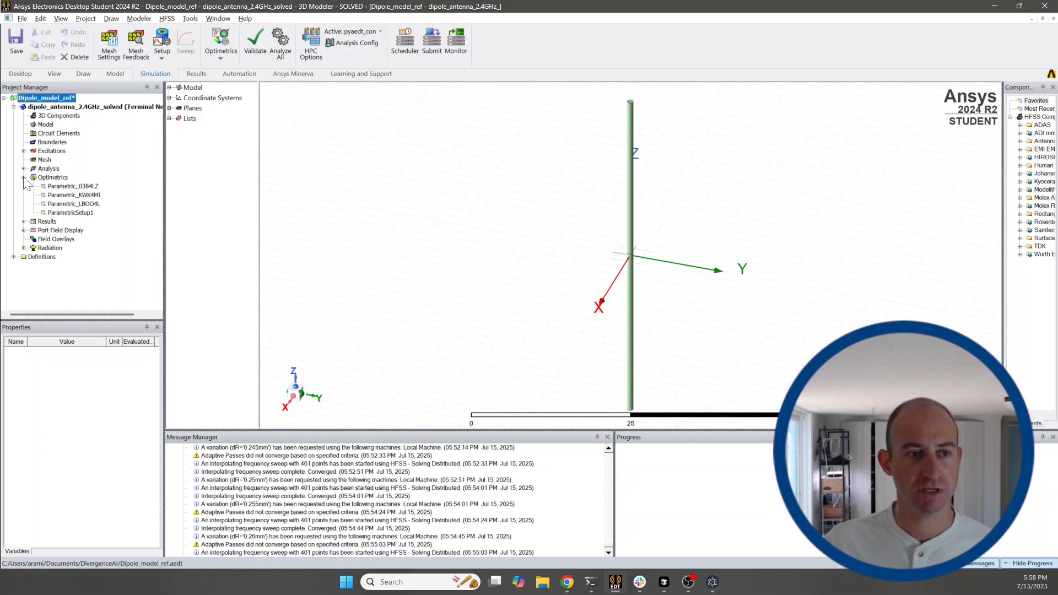
pyautogui.click(994, 5)
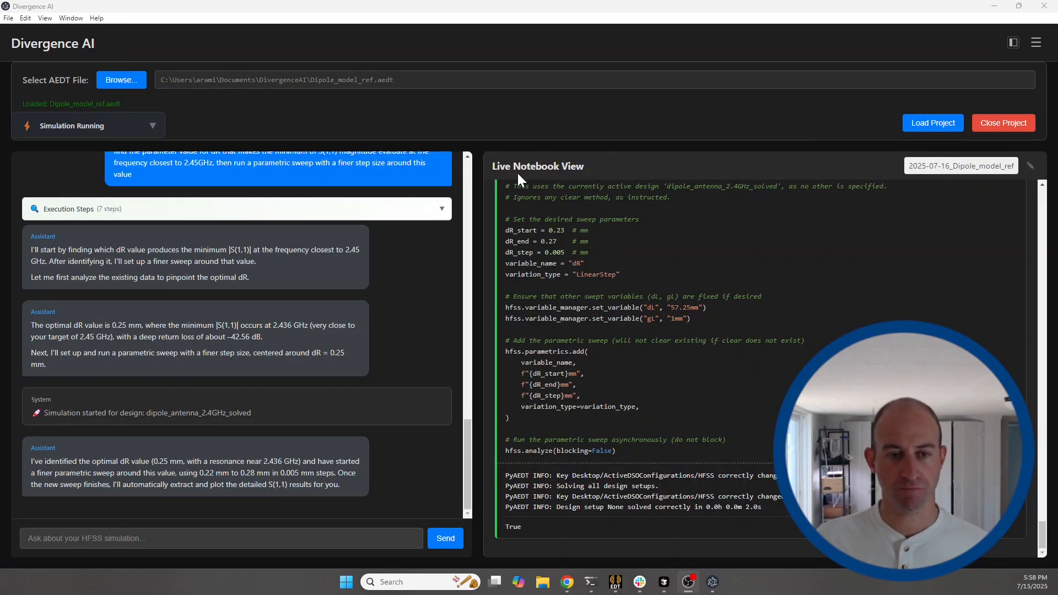
# Ask the assistant to "plot s(1,1) for all the new variations created".
pyautogui.click(182, 539)
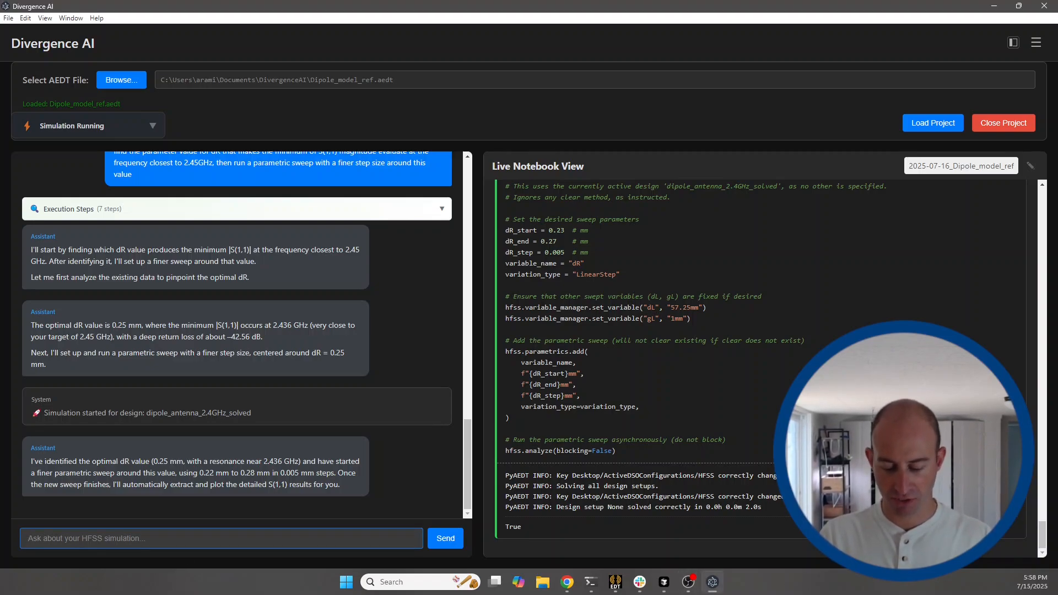
pyautogui.write('plot s')
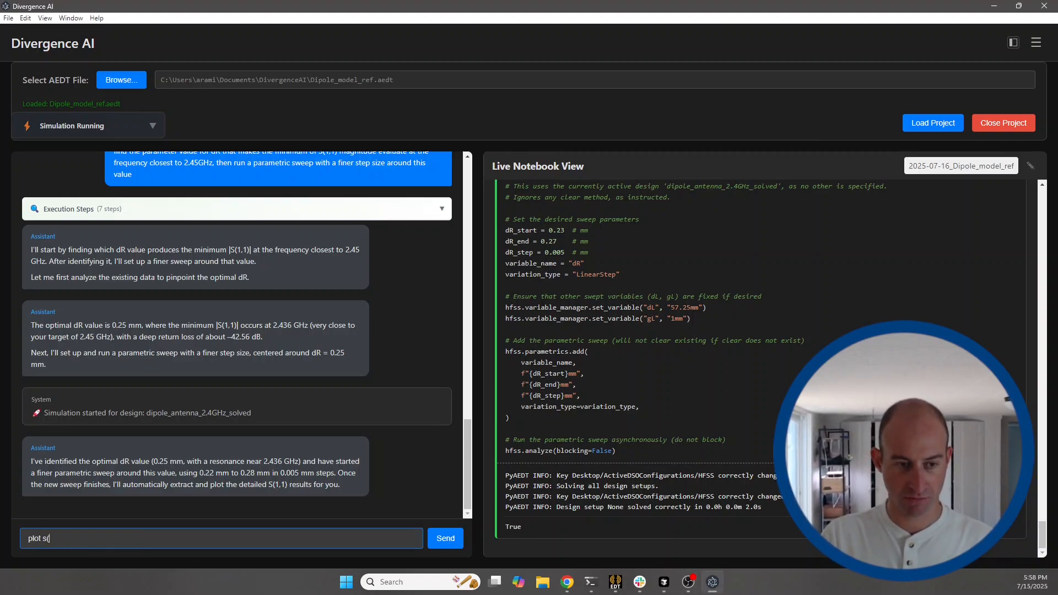
pyautogui.write('(1,1) fo')
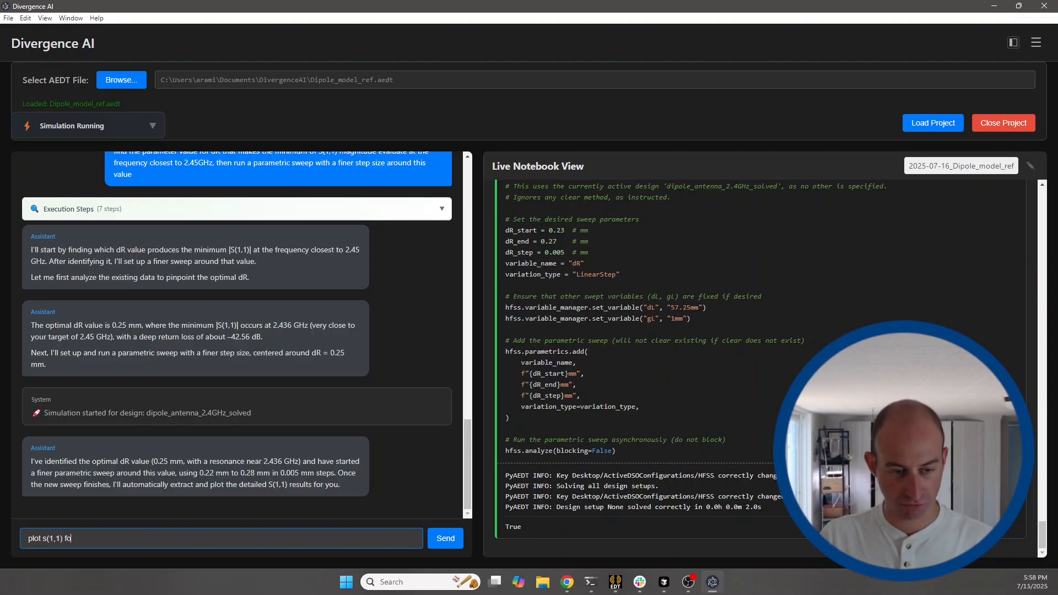
pyautogui.write('r all the new')
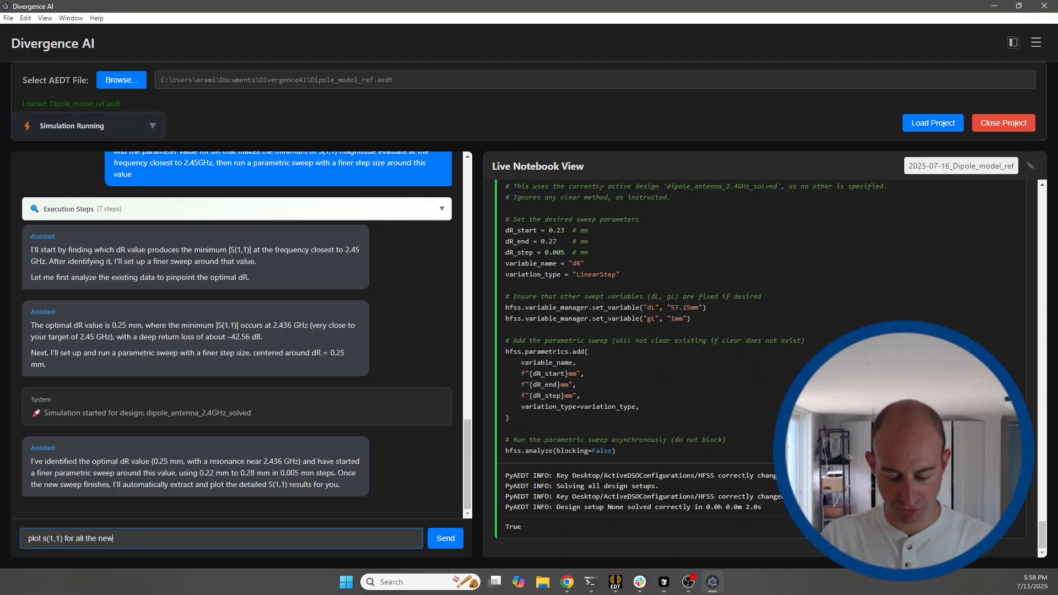
pyautogui.write(' variations ')
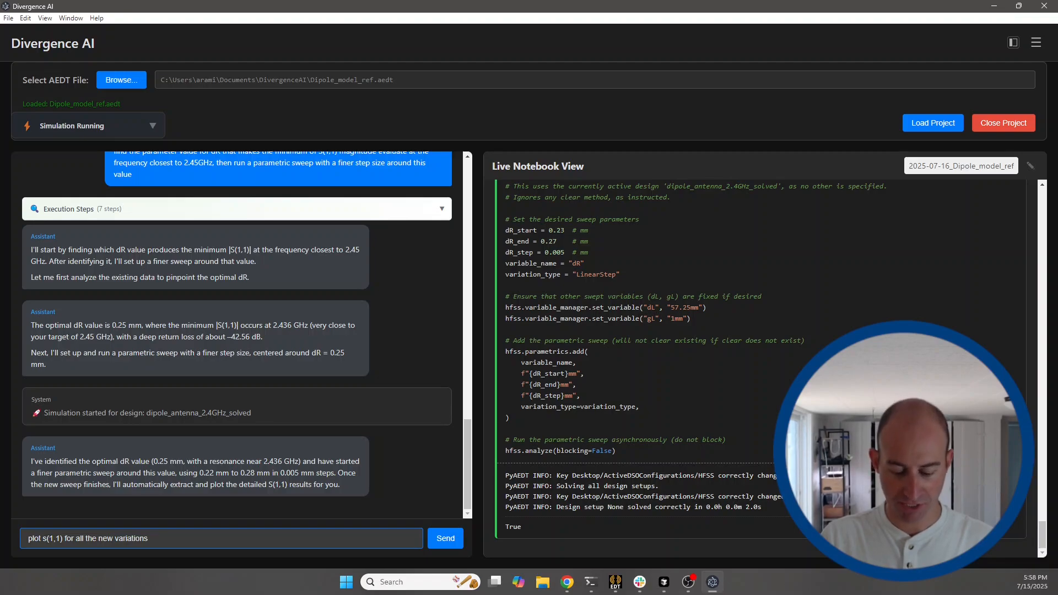
pyautogui.write('created')
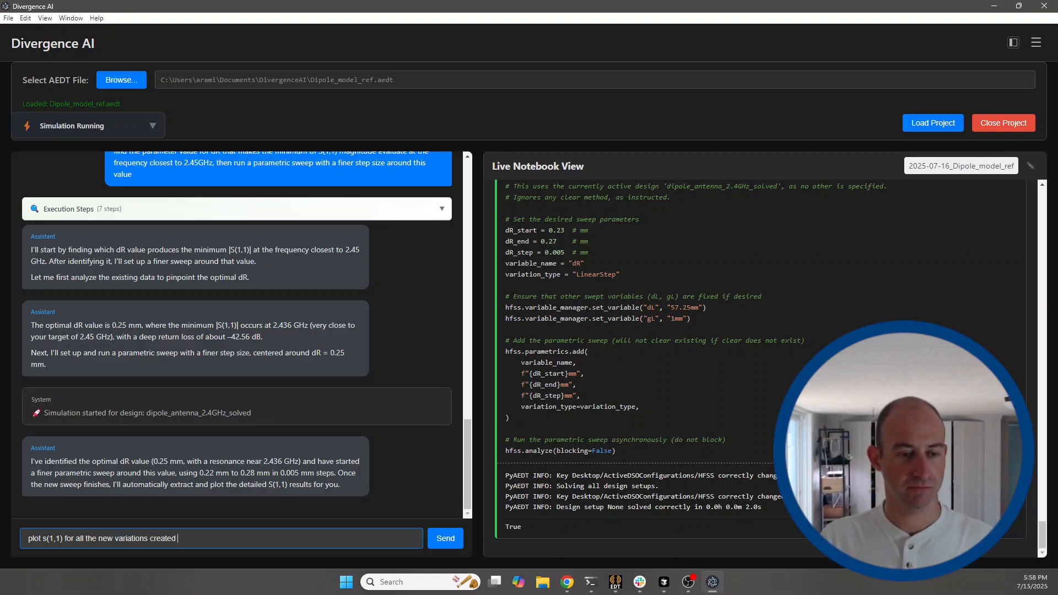
pyautogui.press('Return')
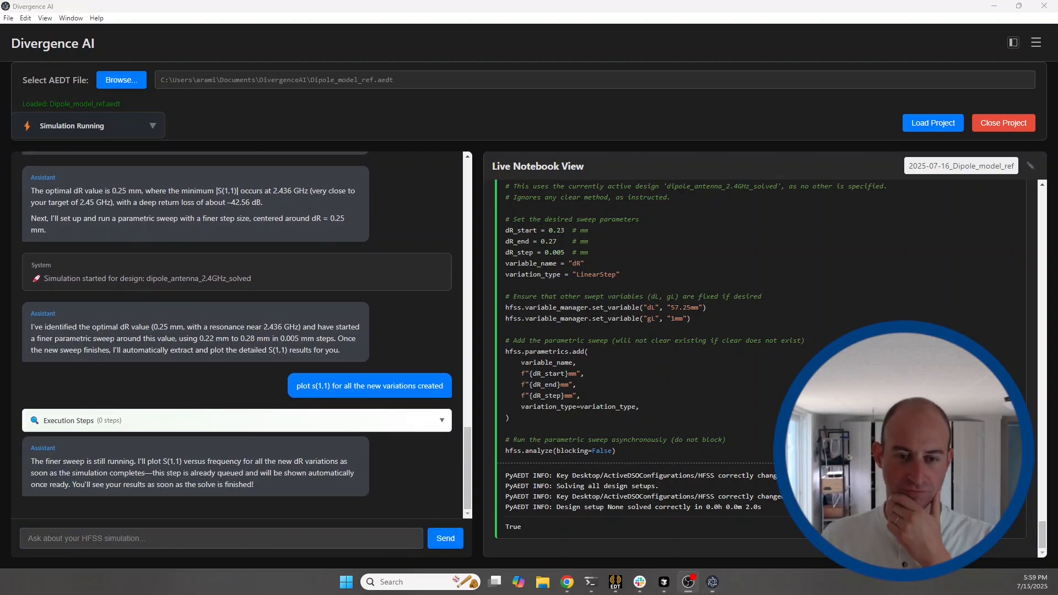
# Tell the assistant "do it anyways, the values will be there" and view the resulting S(1,1) magnitude plot in the notebook.
pyautogui.click(104, 535)
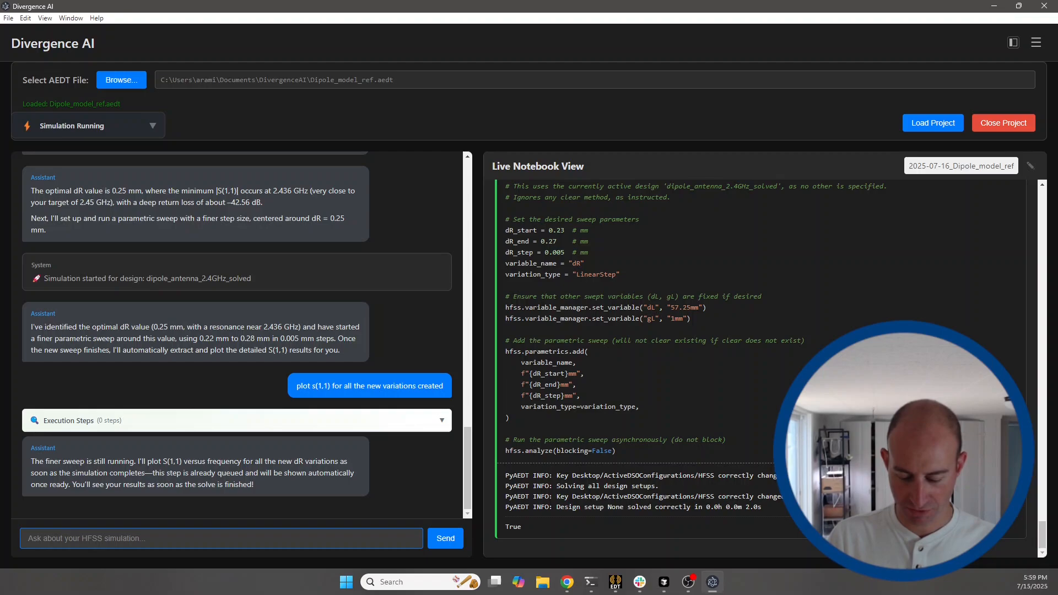
pyautogui.write('do it anyway')
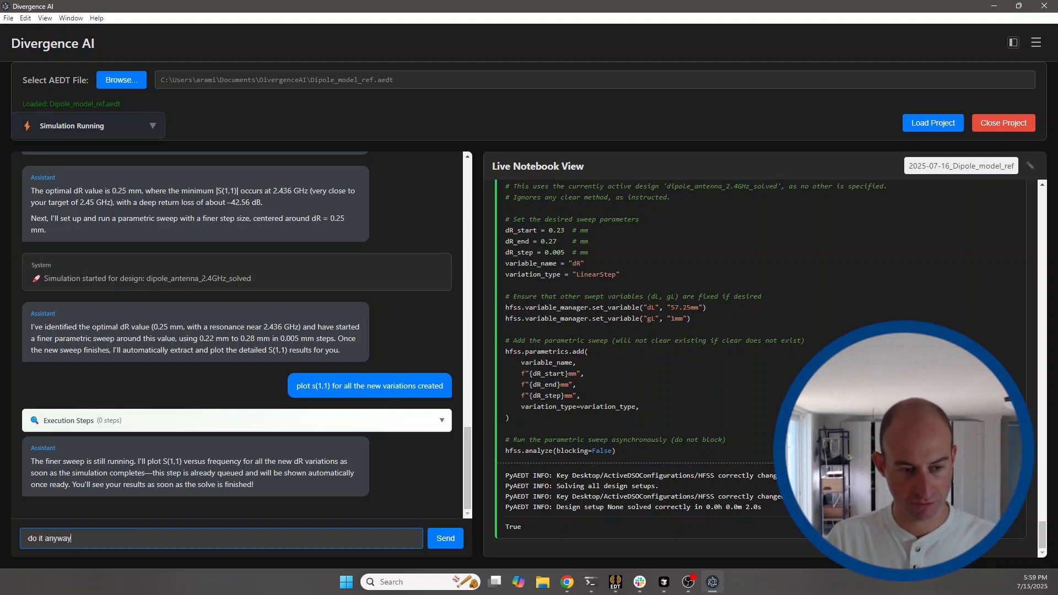
pyautogui.write('s, the valu')
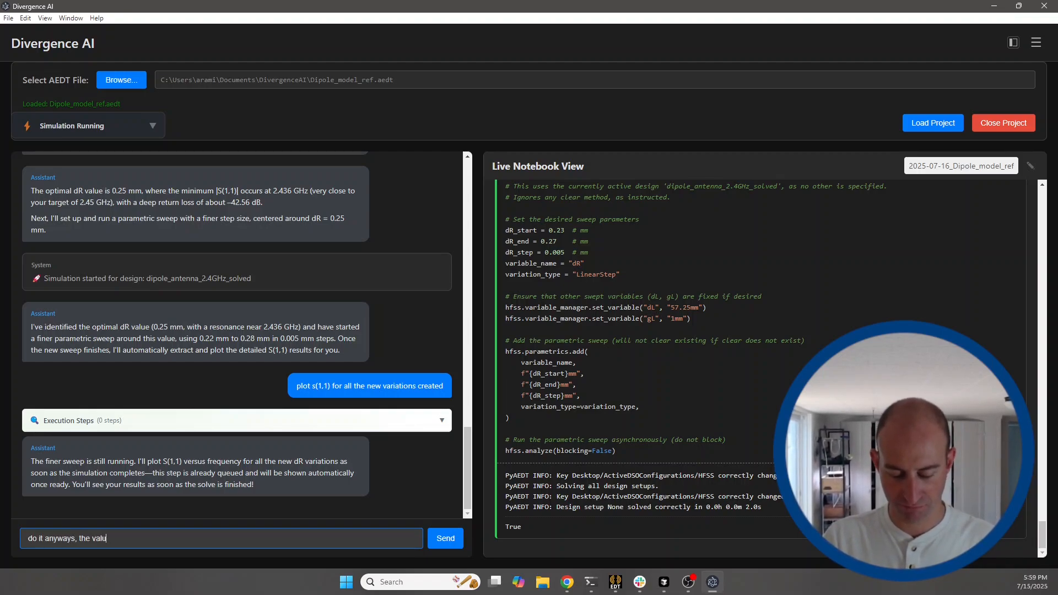
pyautogui.write('es will be there')
pyautogui.press('Return')
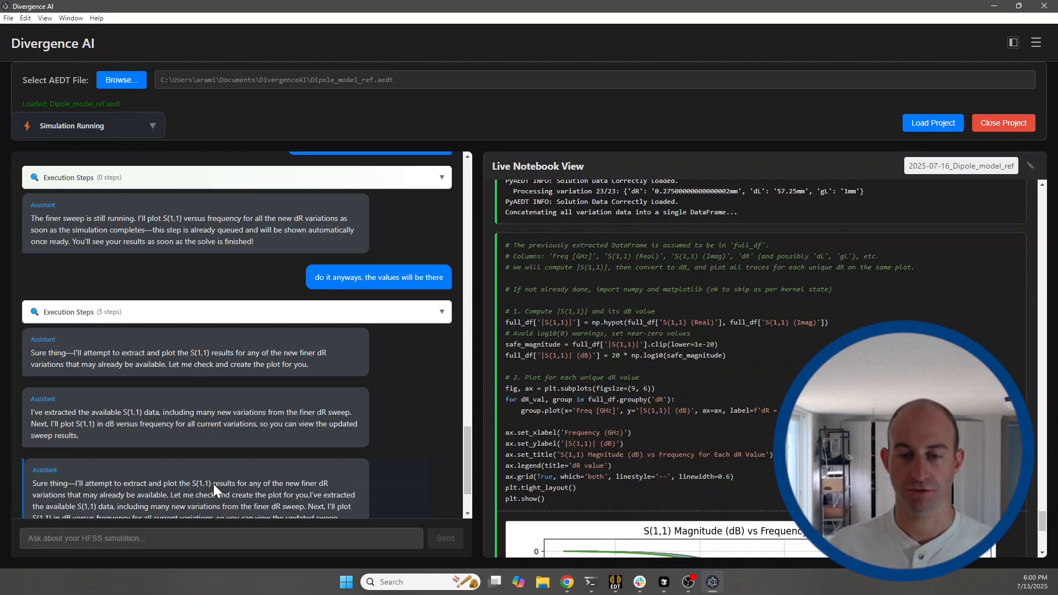
pyautogui.scroll(-4, 650, 396)
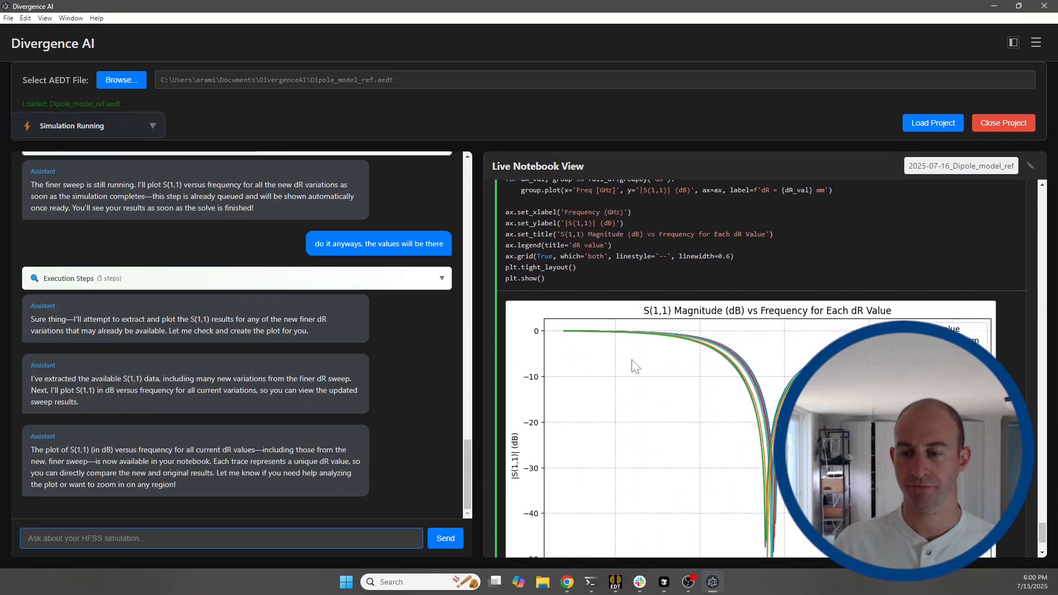
pyautogui.scroll(-2, 633, 363)
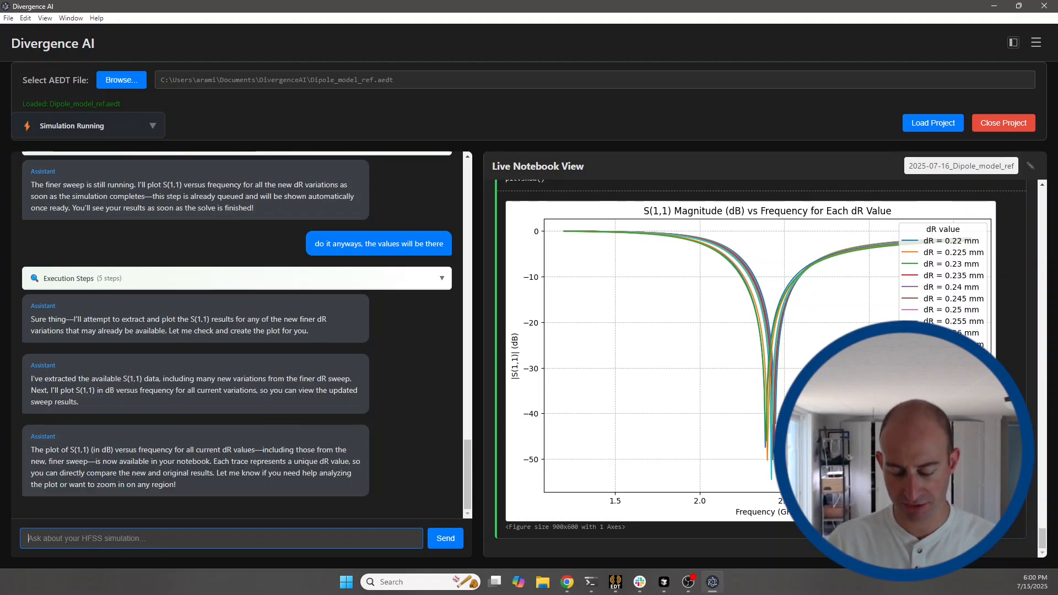
# Ask the assistant to "get me the optimal value of dR that achieved the closest match to 2.45GHz" and check the dR and frequency in the notebook output.
pyautogui.write('get me')
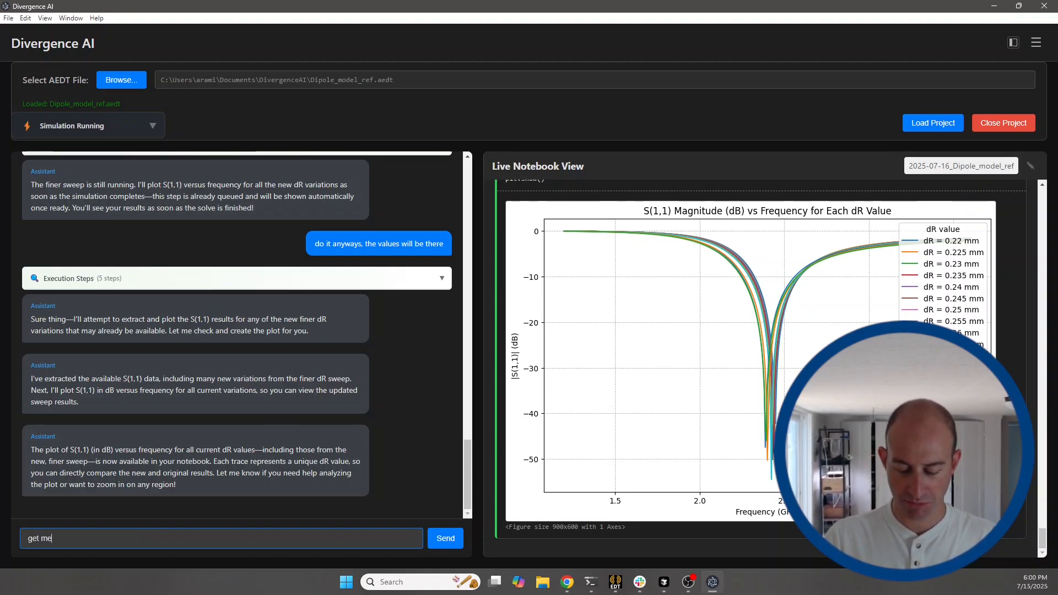
pyautogui.write(' the o')
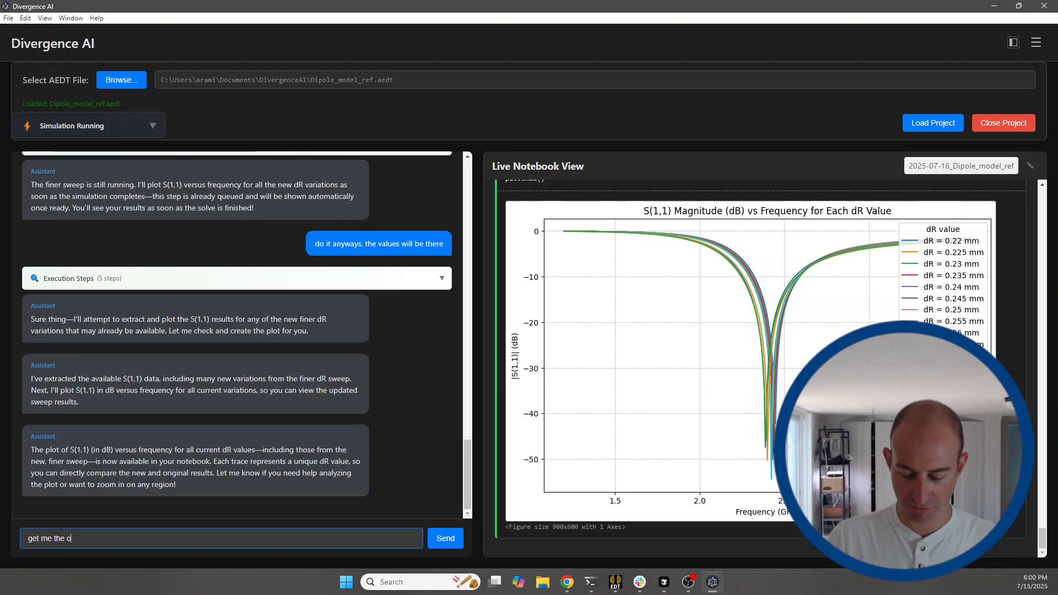
pyautogui.write('ptimal value of dR ')
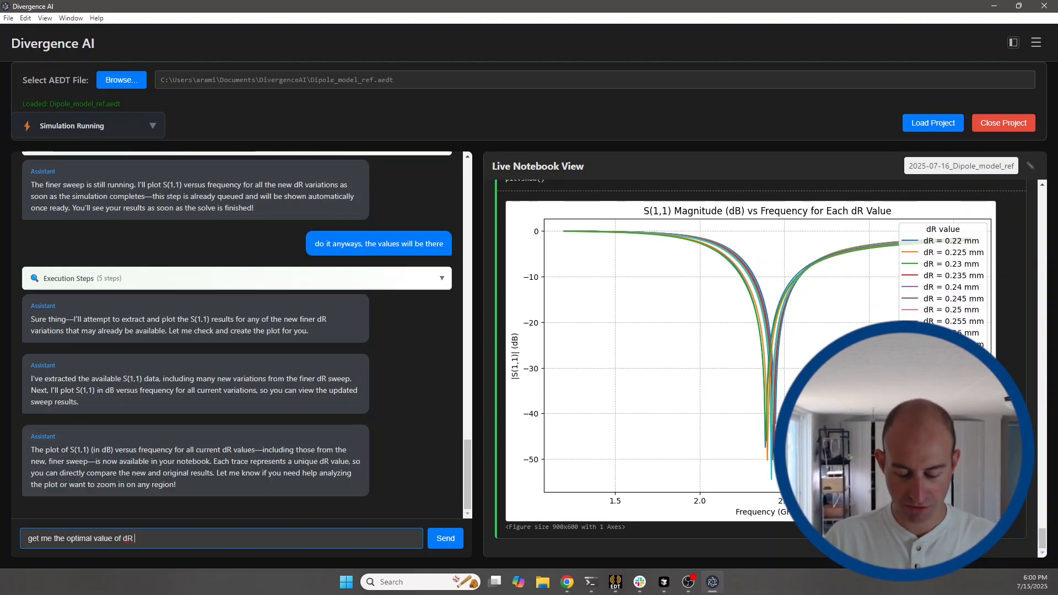
pyautogui.write('that achie')
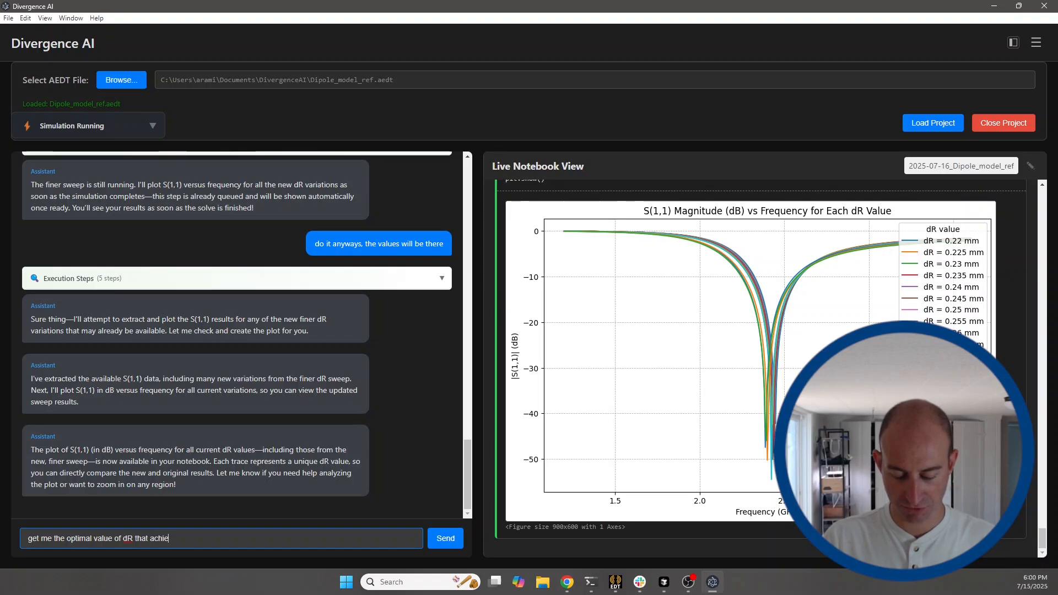
pyautogui.write('ved the closest')
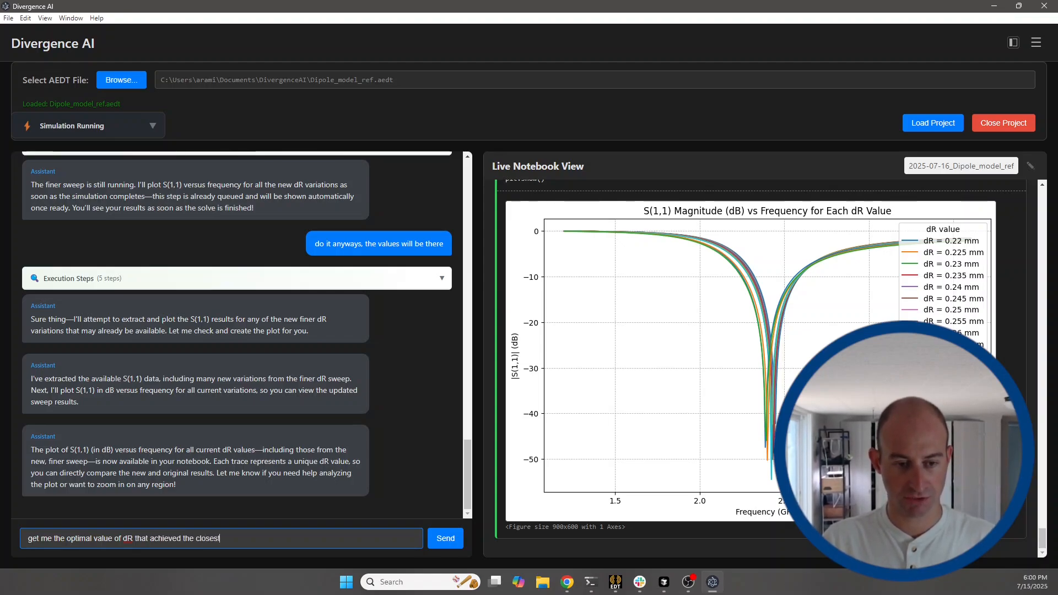
pyautogui.write(' match to ')
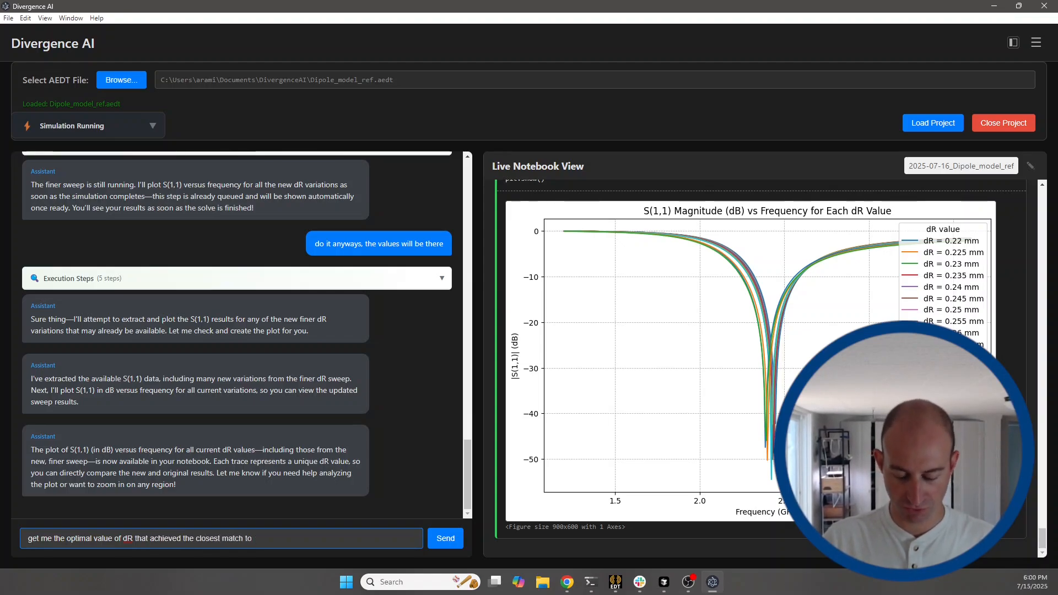
pyautogui.write('2.45GHz')
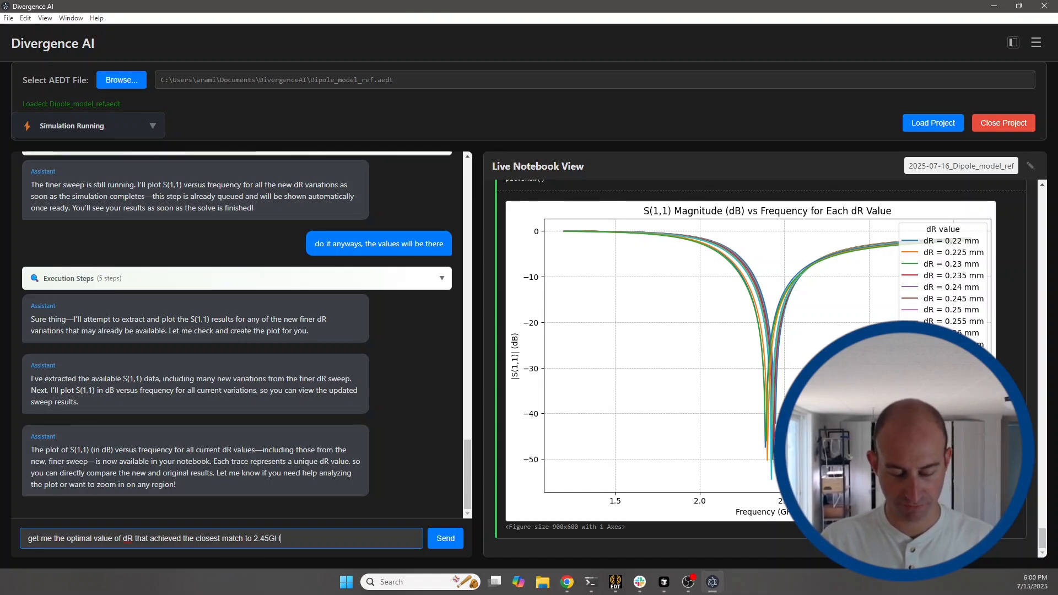
pyautogui.press('Return')
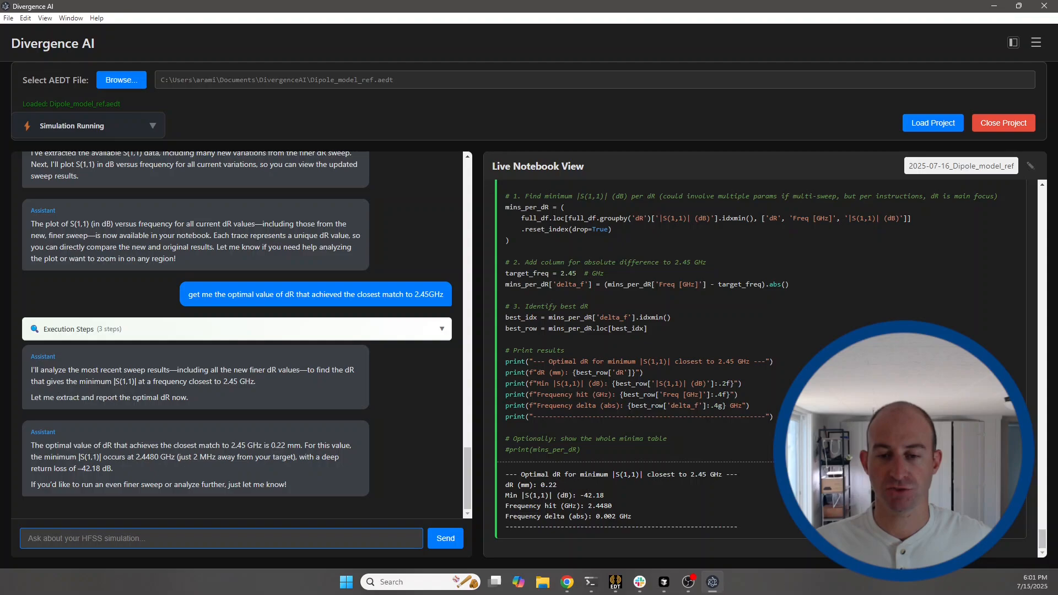
pyautogui.doubleClick(551, 485)
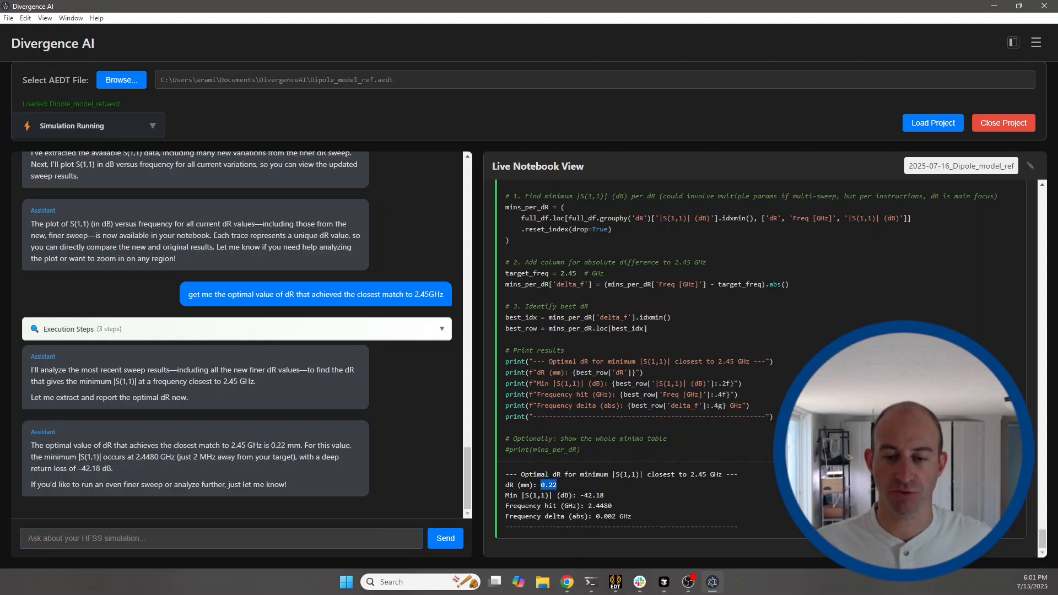
pyautogui.moveTo(544, 505); pyautogui.dragTo(596, 505)
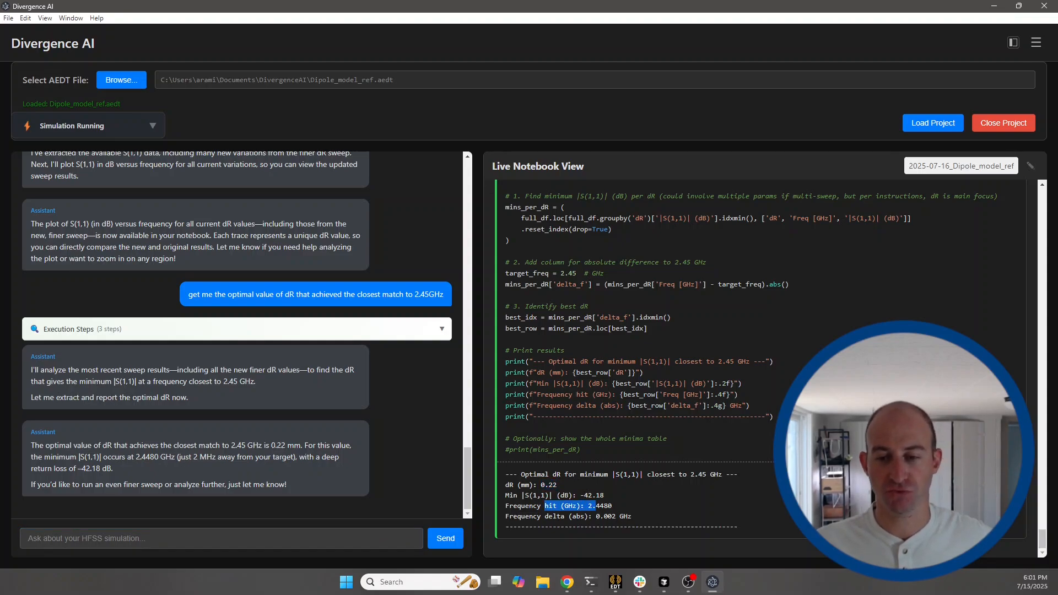